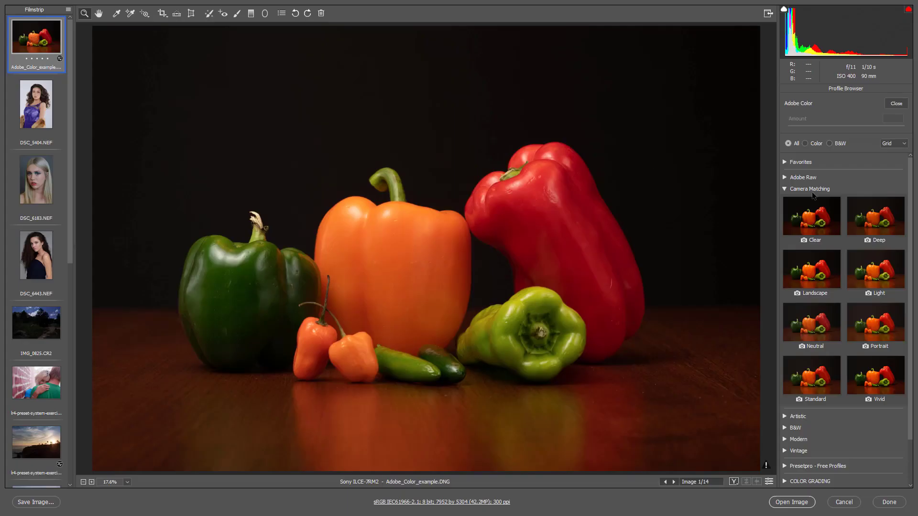
Step: Preview the Clear profile on the peppers photo, then glance at the DSC_6183 portrait
left_click(808, 229)
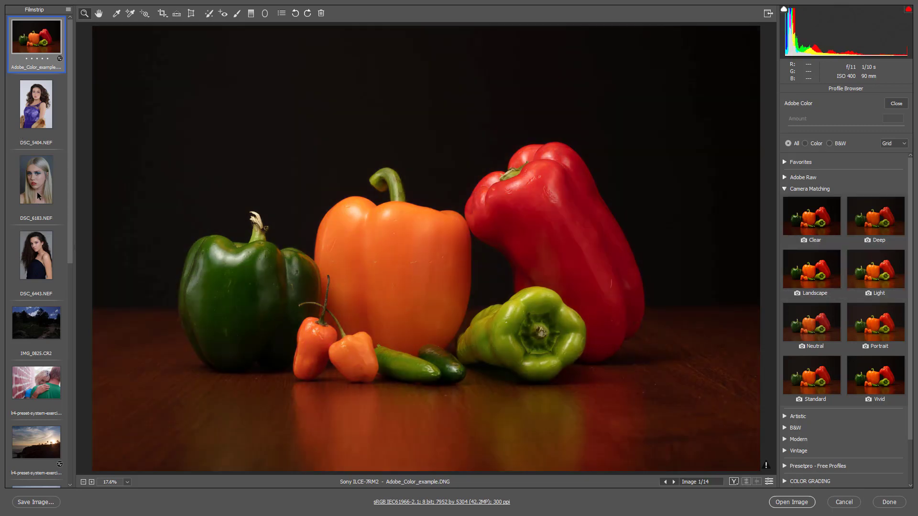
left_click(34, 200)
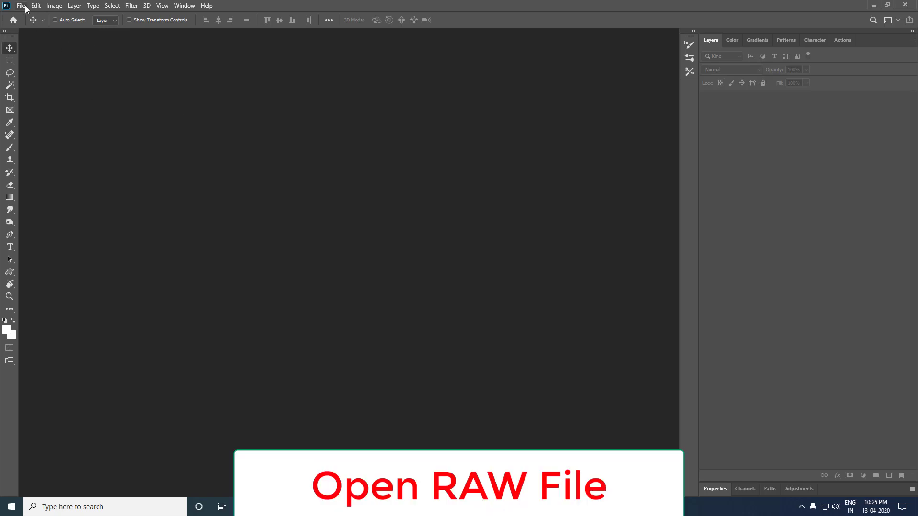
Step: Open every RAW file from Adobe_Color_example.DNG through smoothness_test.DNG into Camera Raw
left_click(21, 6)
left_click(38, 30)
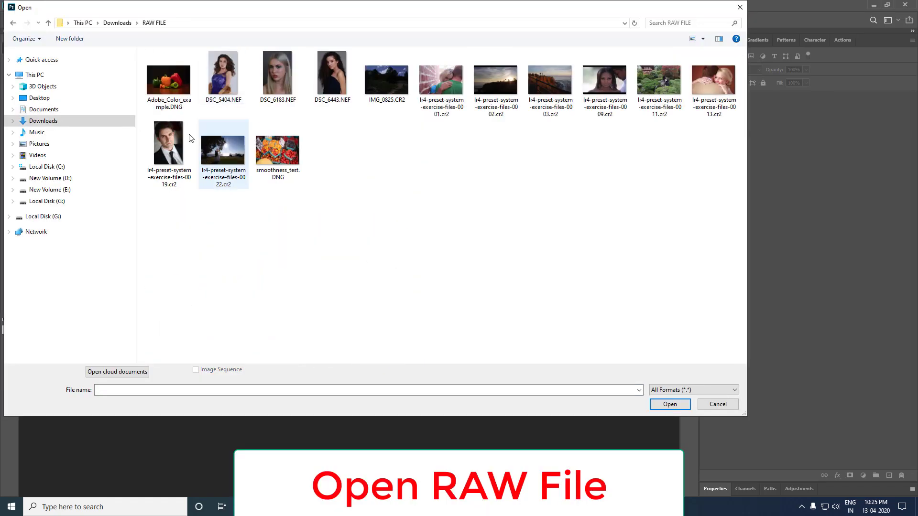
left_click(176, 101)
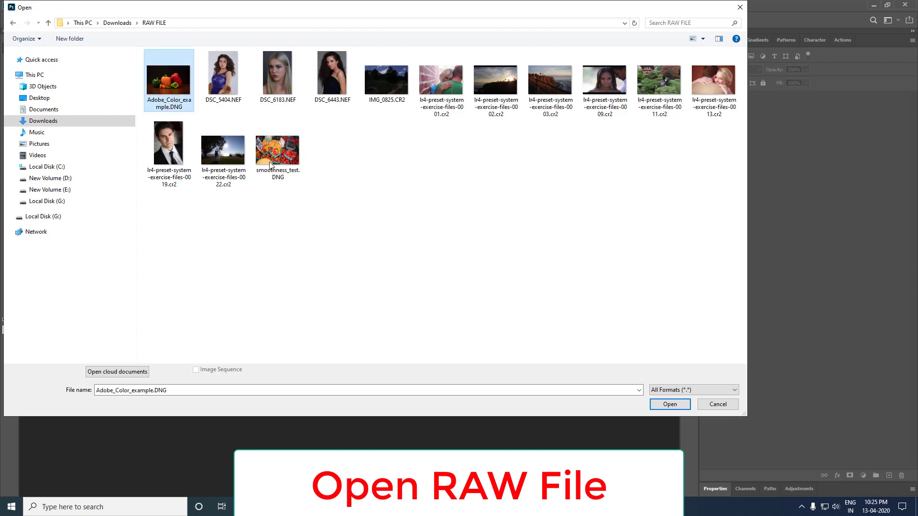
left_click(284, 158, "shift")
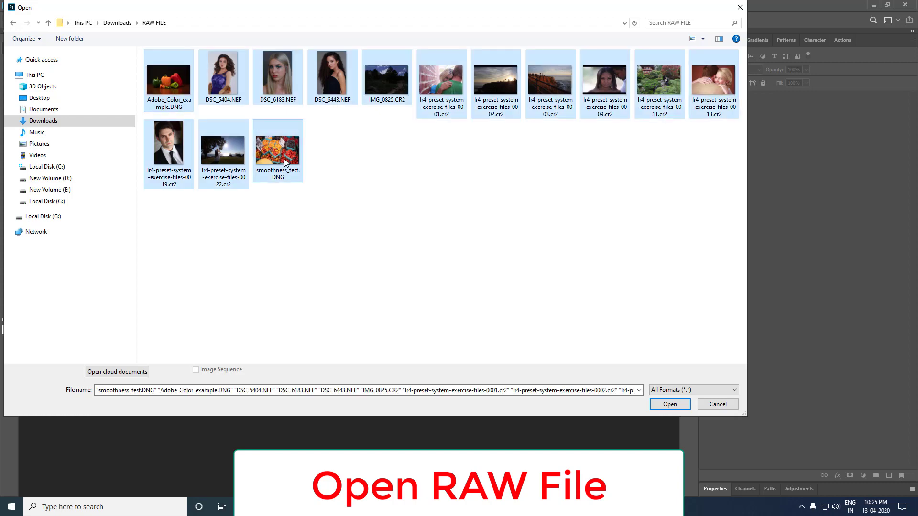
left_click(670, 405)
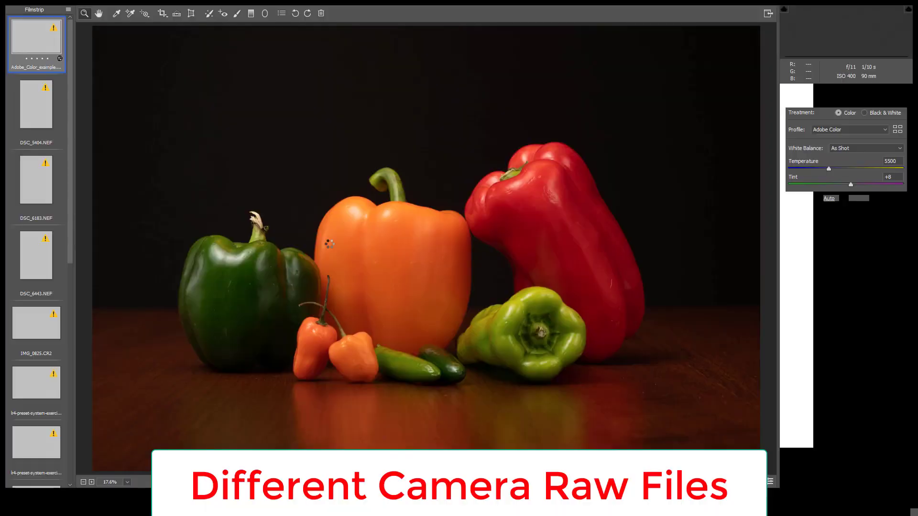
Step: Step through the DSC_5404, DSC_6183 and DSC_6443 portraits to the coastal sunset, image 7
left_click(36, 120)
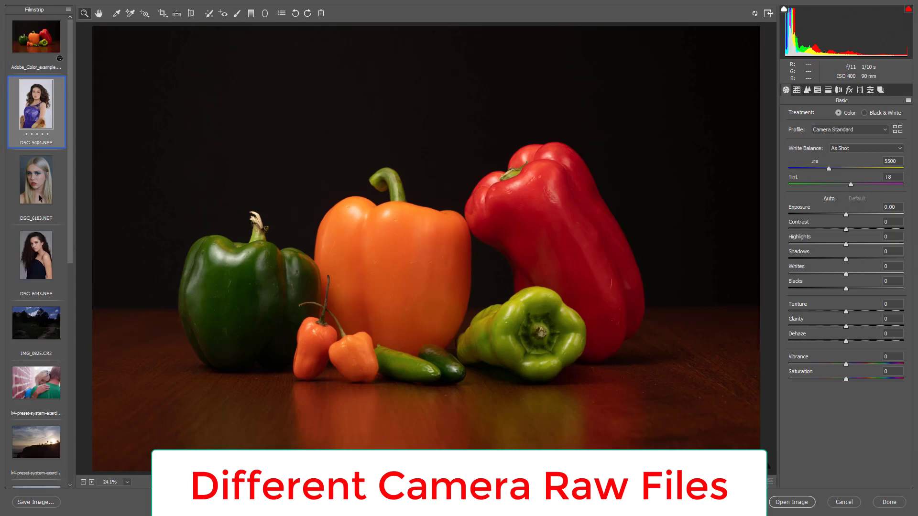
left_click(42, 200)
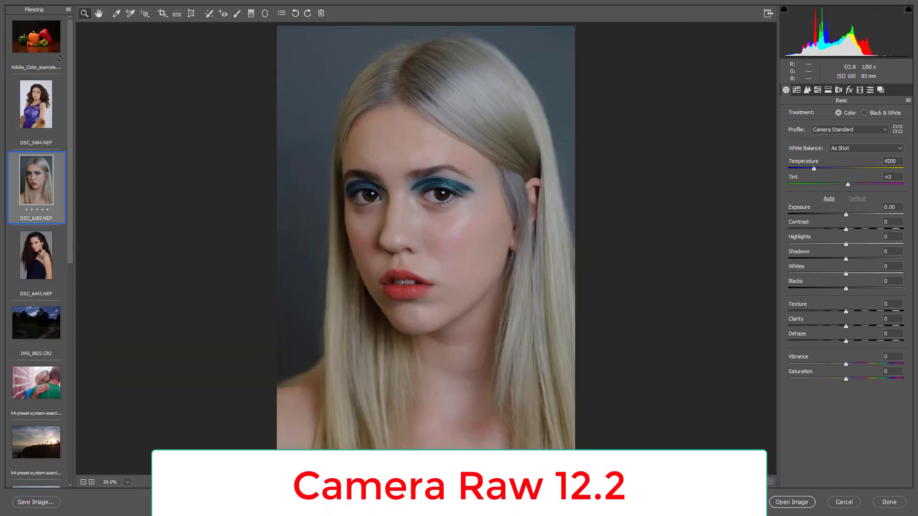
left_click(42, 259)
key("Down")
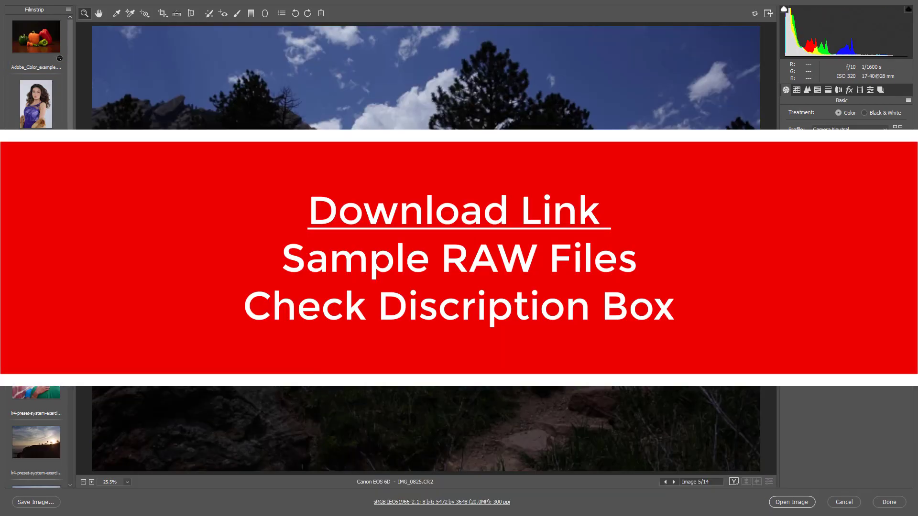
key("Down")
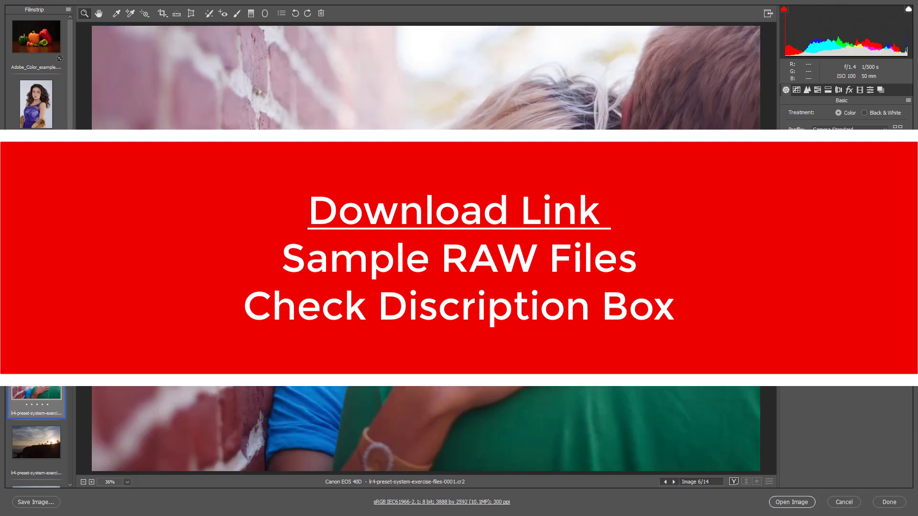
key("Down")
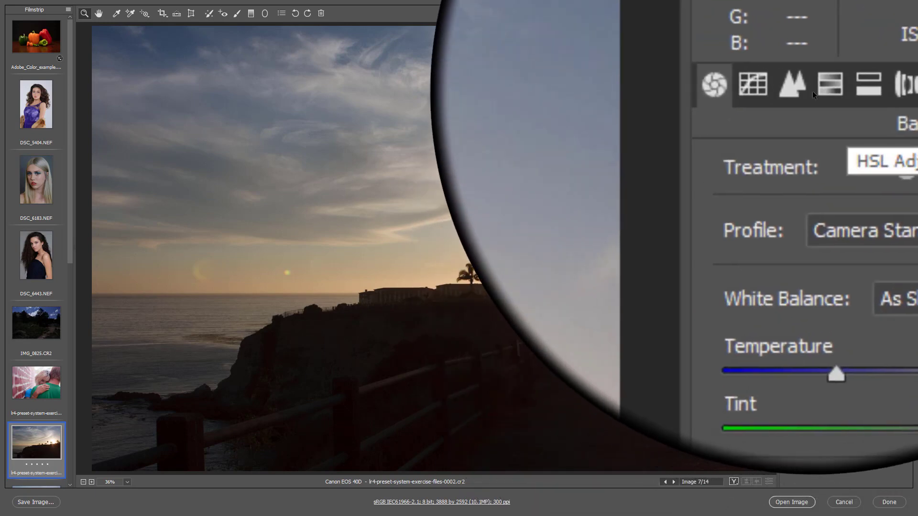
left_click(808, 90)
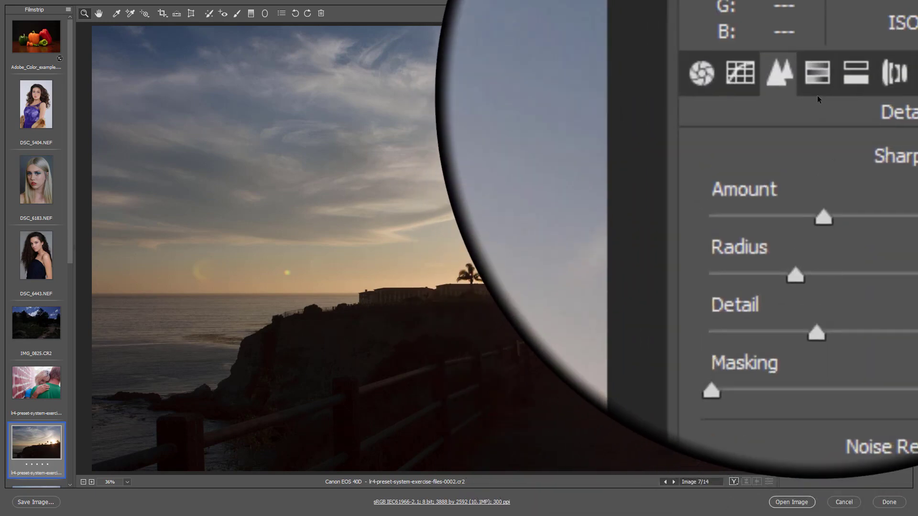
left_click(818, 93)
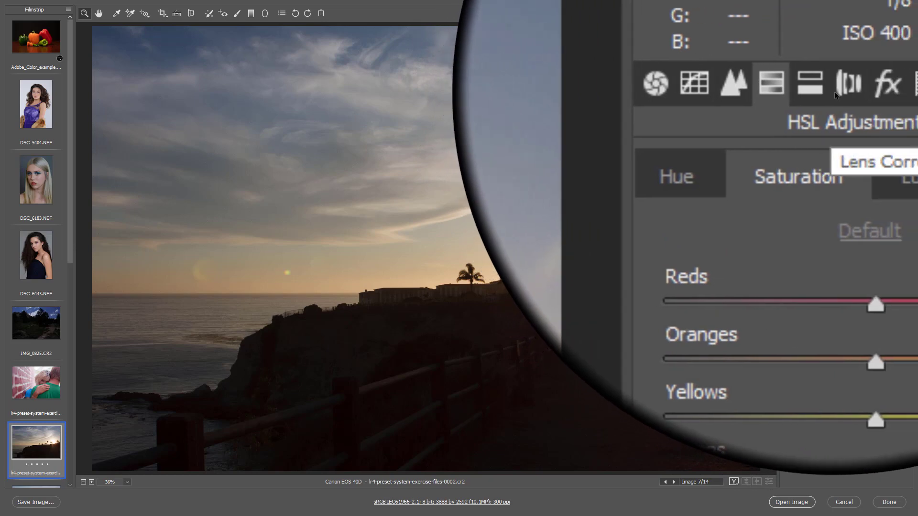
left_click(834, 91)
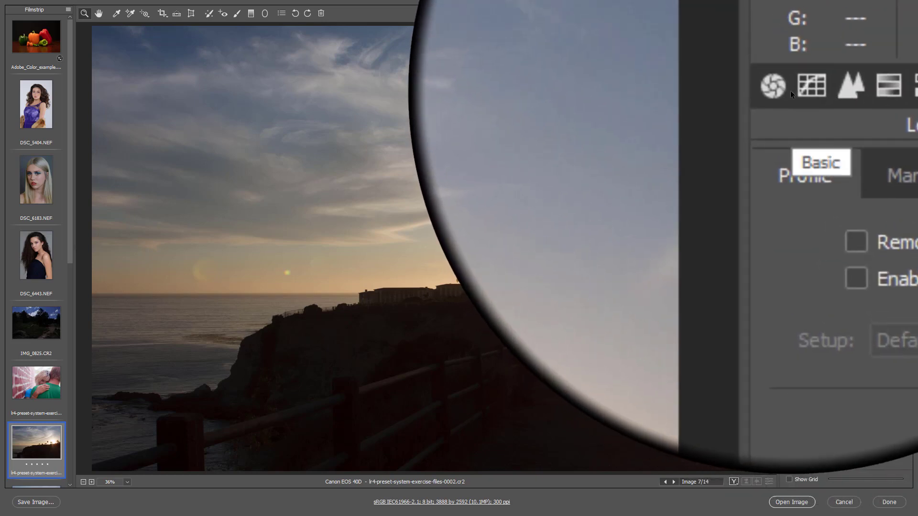
left_click(790, 91)
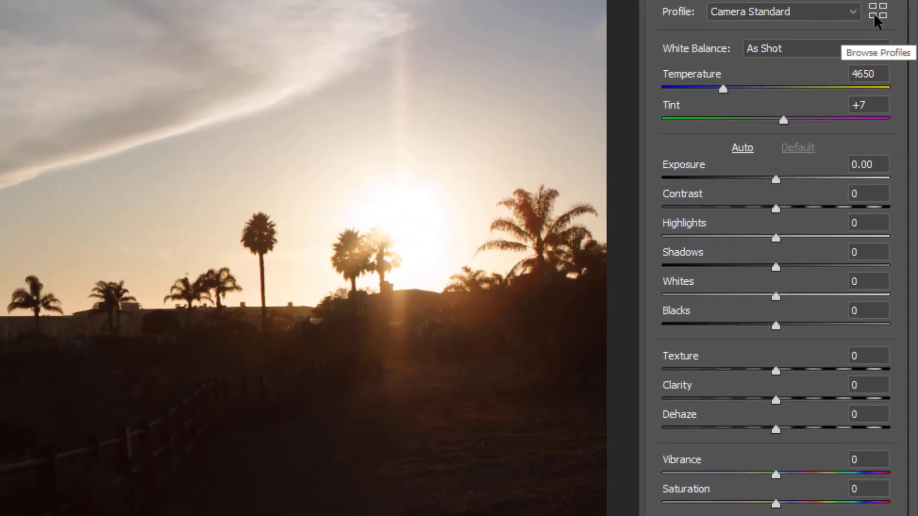
Step: Browse the Artistic and Adobe Raw profile groups, finishing with Camera Matching expanded
left_click(875, 17)
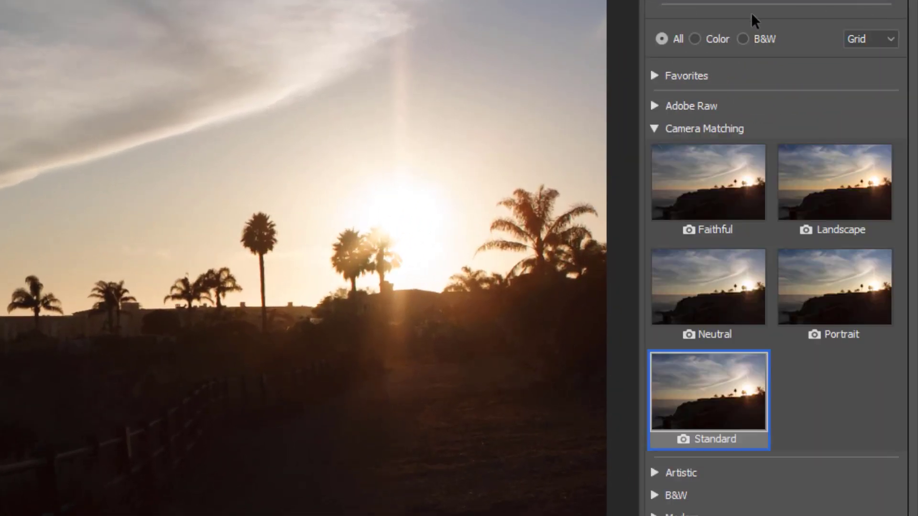
left_click(653, 129)
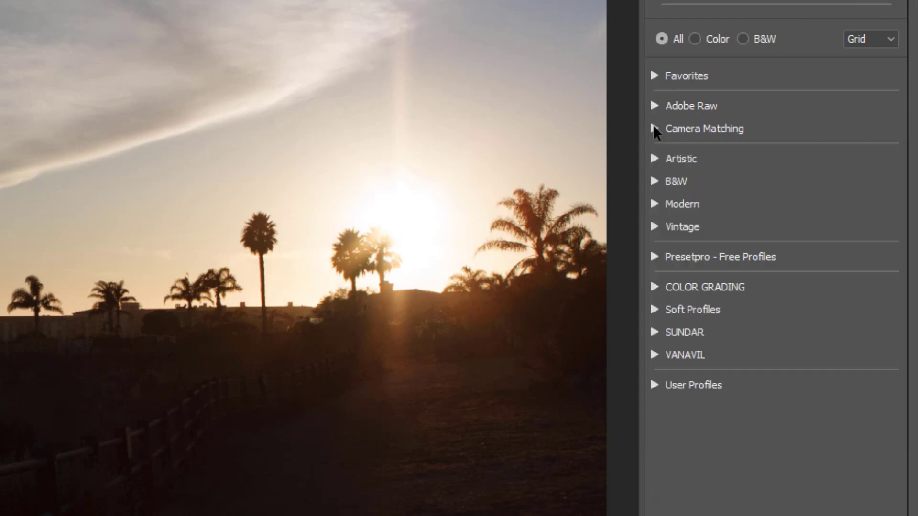
left_click(654, 159)
left_click(655, 106)
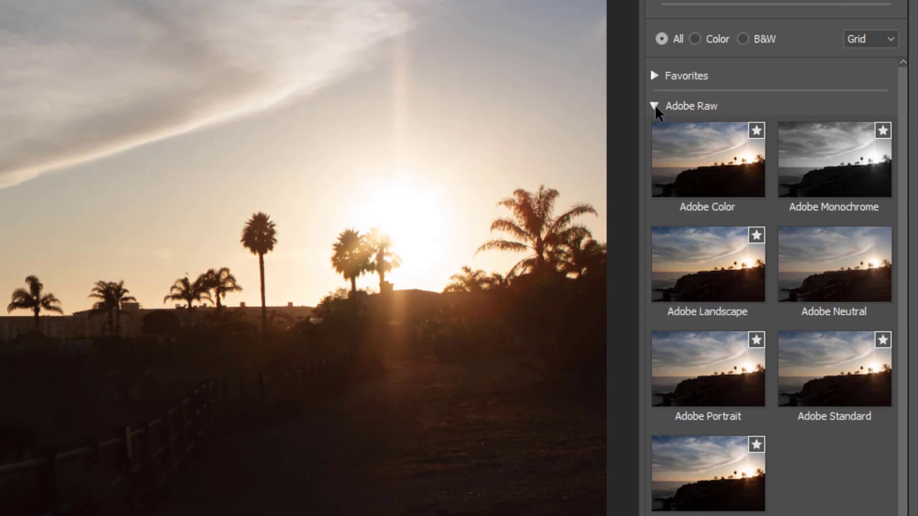
left_click(654, 105)
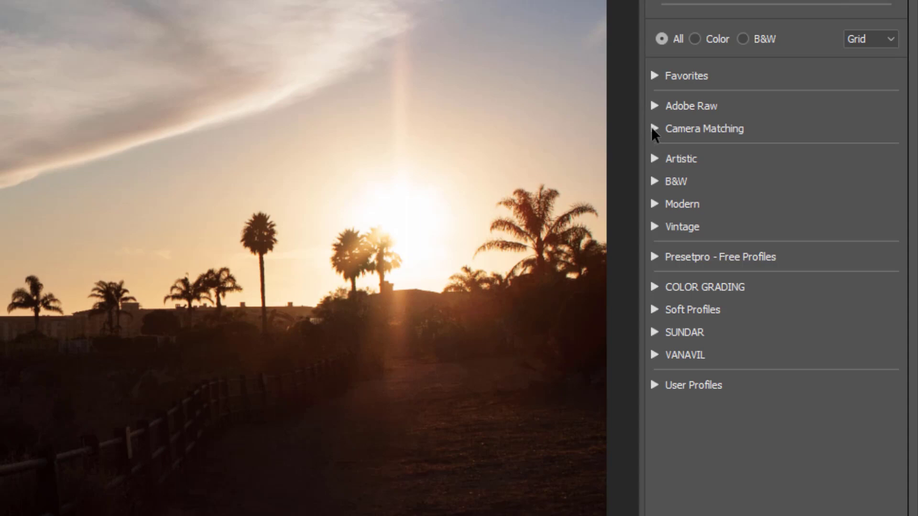
left_click(653, 128)
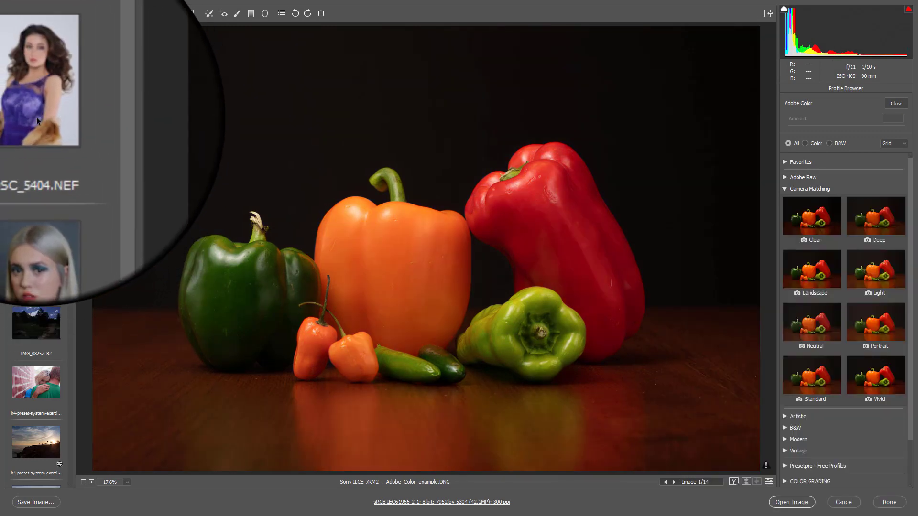
Step: Apply the DX2 Mode 3 profile to the DSC_5404 portrait, then return to the peppers
left_click(36, 117)
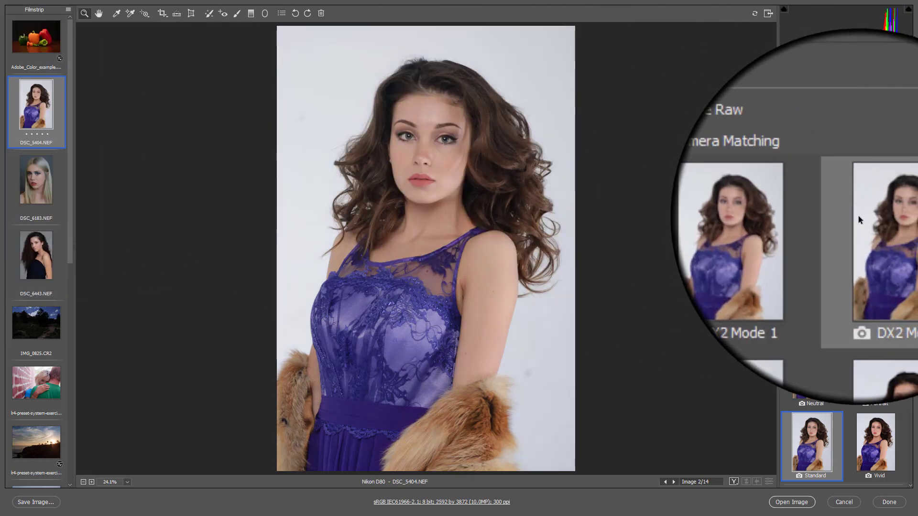
scroll(844, 216, "down", 2)
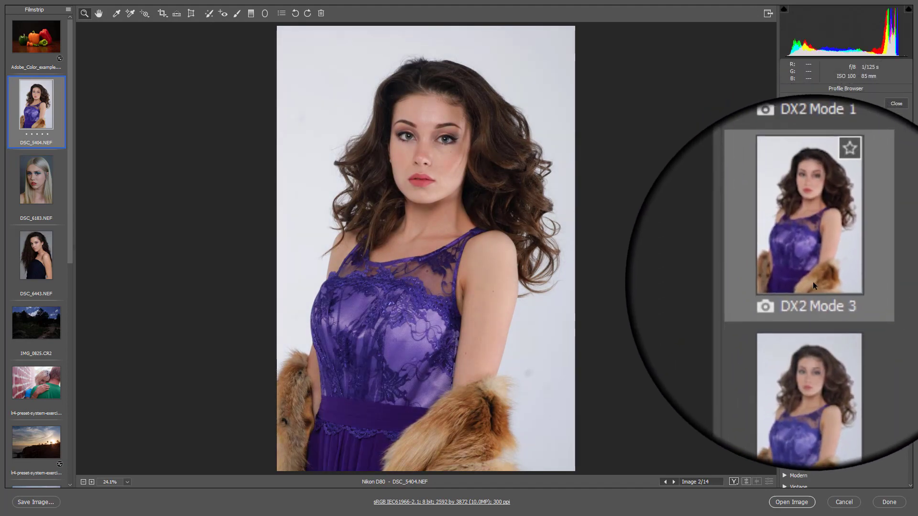
mouse_move(818, 226)
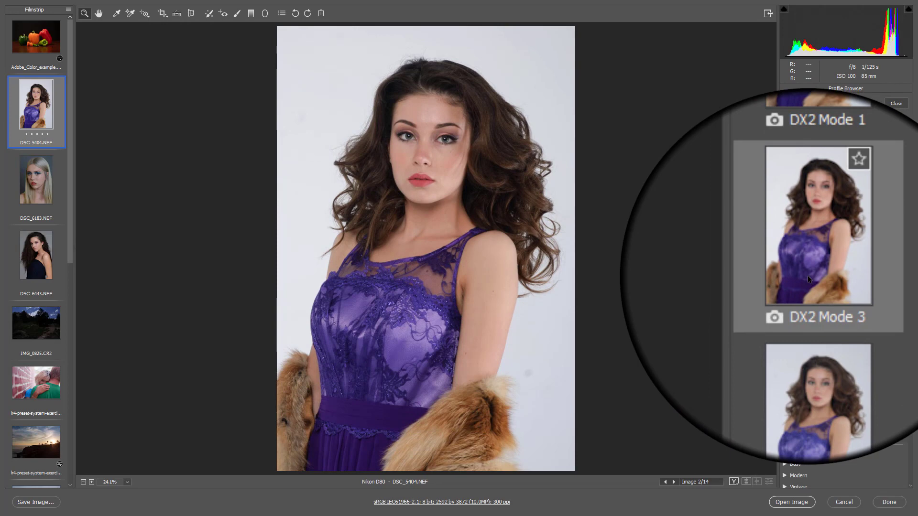
left_click(808, 275)
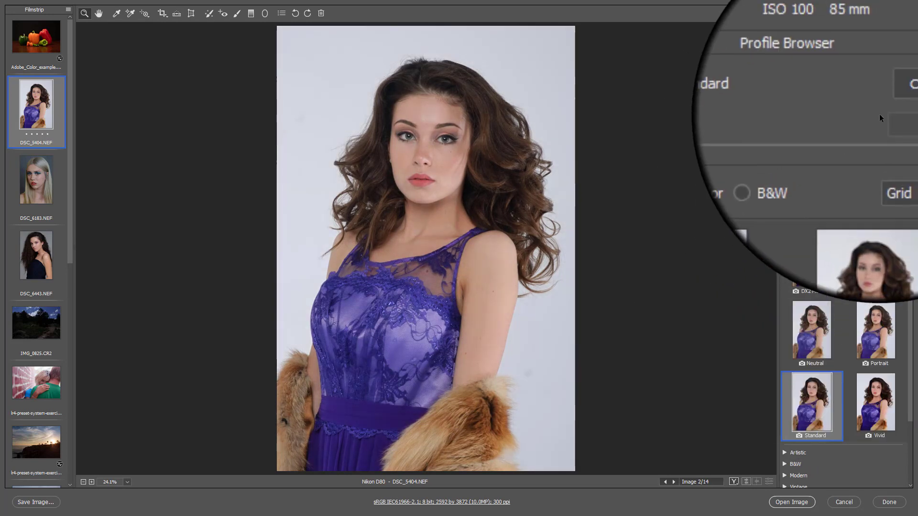
left_click_drag(912, 205, 913, 162)
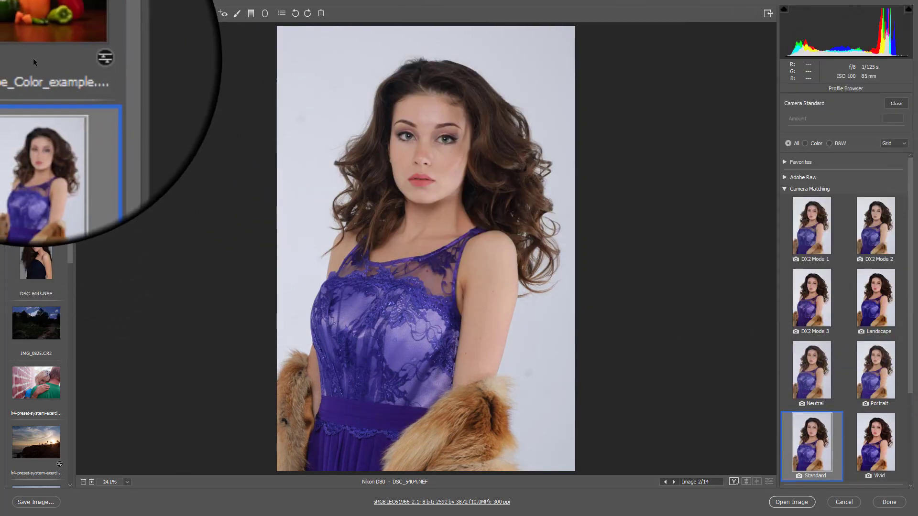
left_click(33, 39)
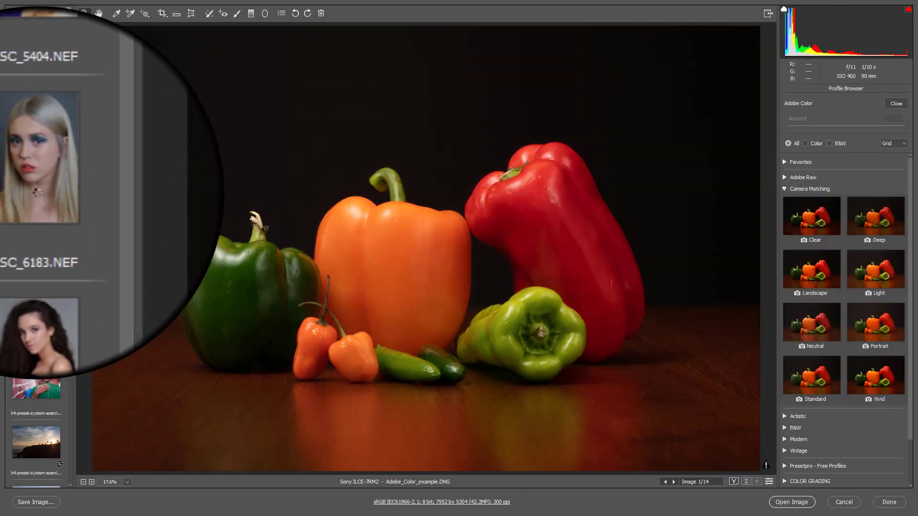
Step: Review the DSC_6183, DSC_6443, IMG_0825, brick-wall couple and coastal sunset photos
left_click(39, 194)
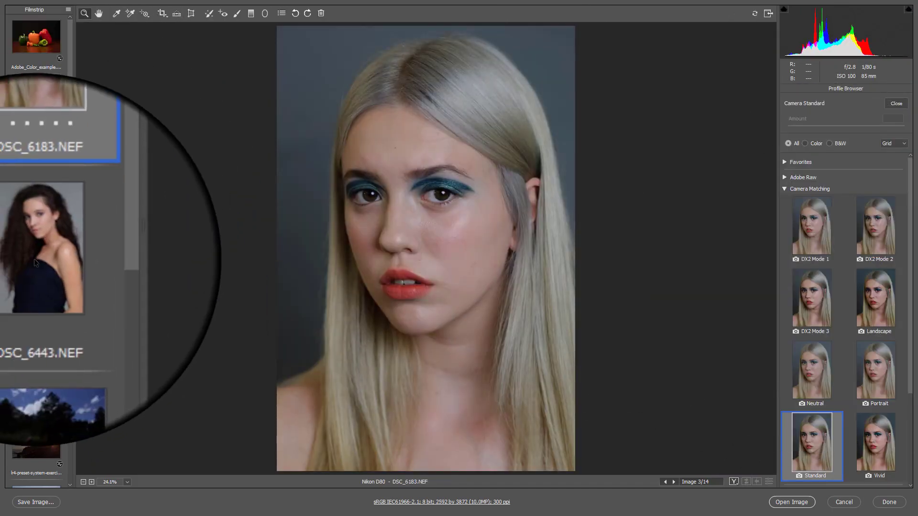
left_click(35, 259)
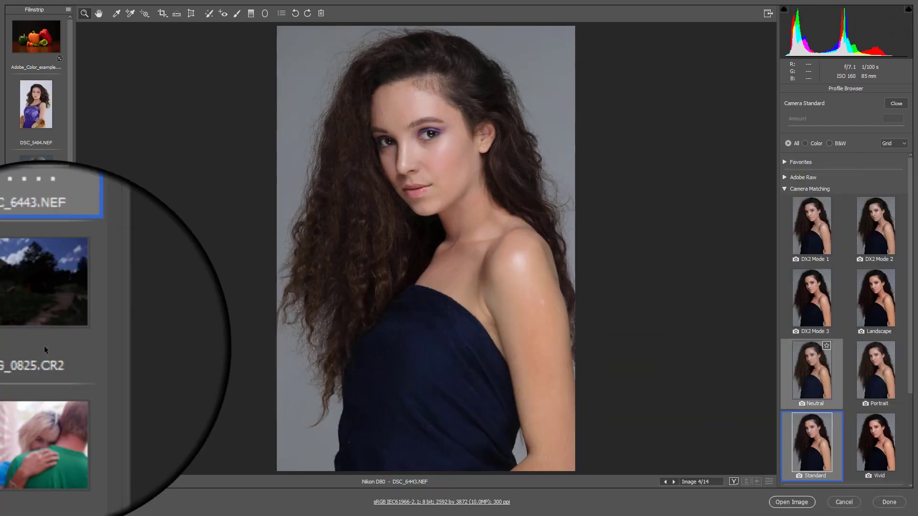
left_click(38, 330)
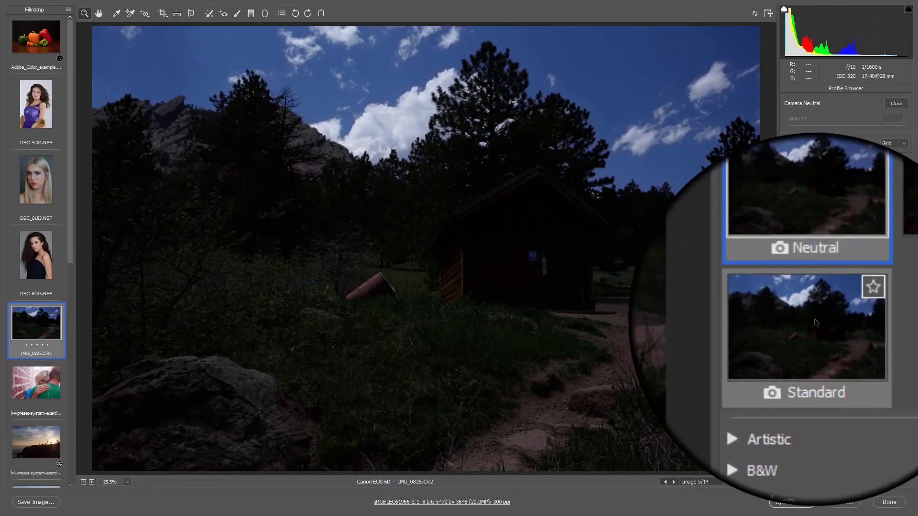
left_click(35, 385)
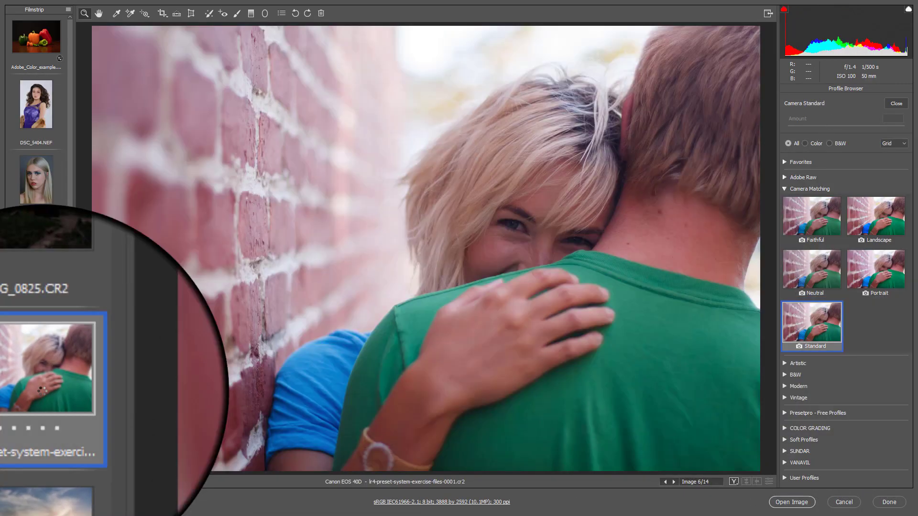
scroll(61, 272, "down", 3)
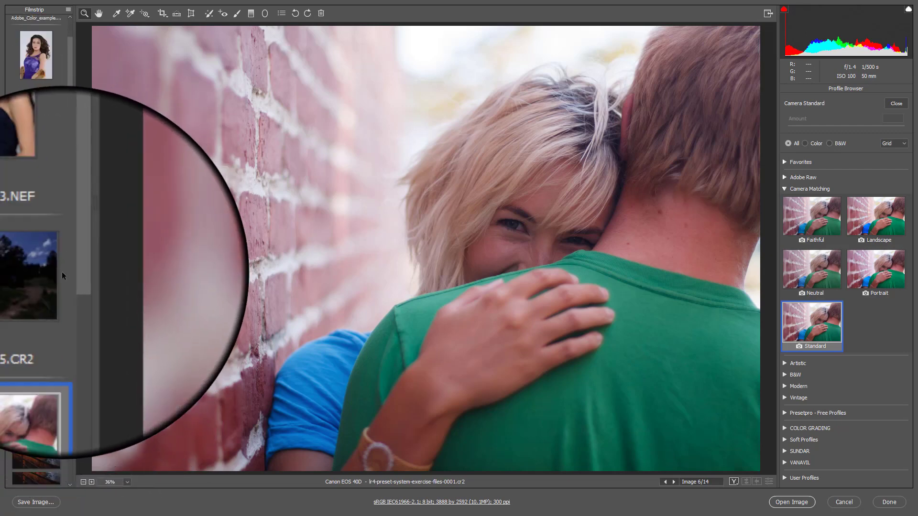
left_click(46, 251)
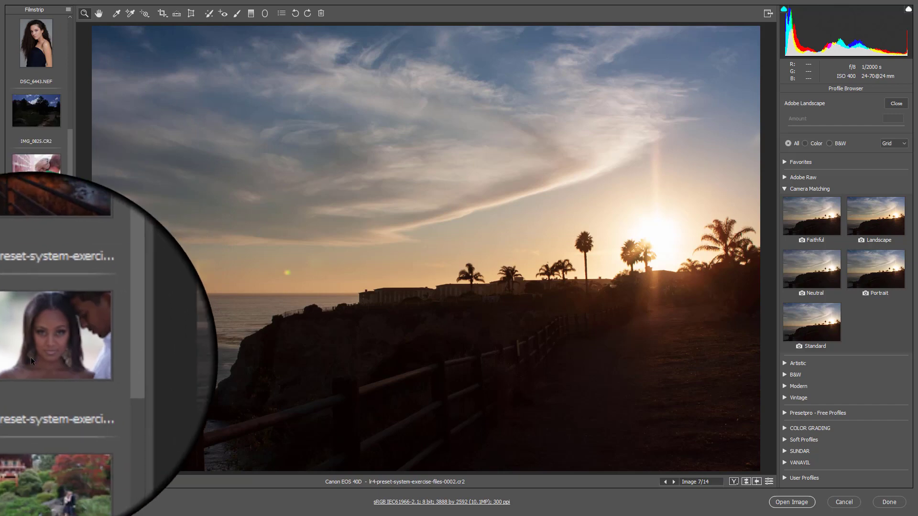
Step: Review the earrings portrait, bride hugging and man-in-suit photos, ending back on the peppers
left_click(32, 357)
scroll(31, 357, "down", 2)
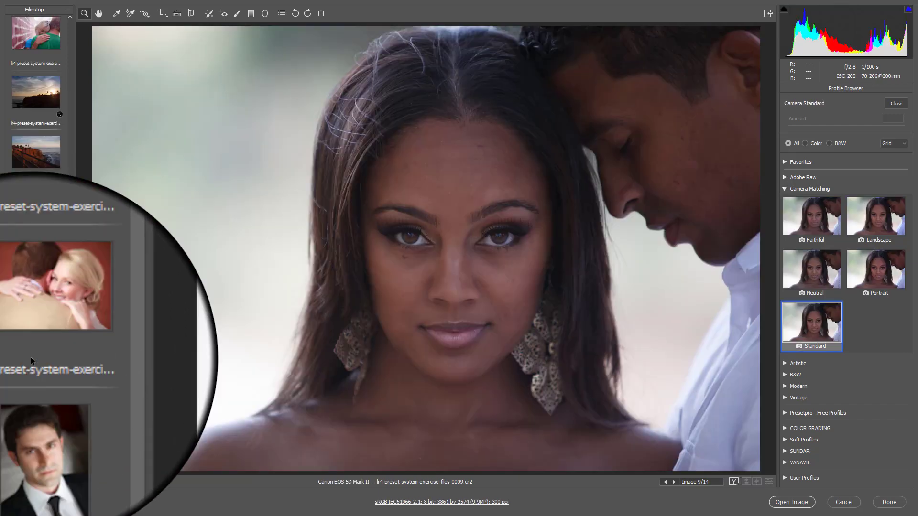
left_click(36, 328)
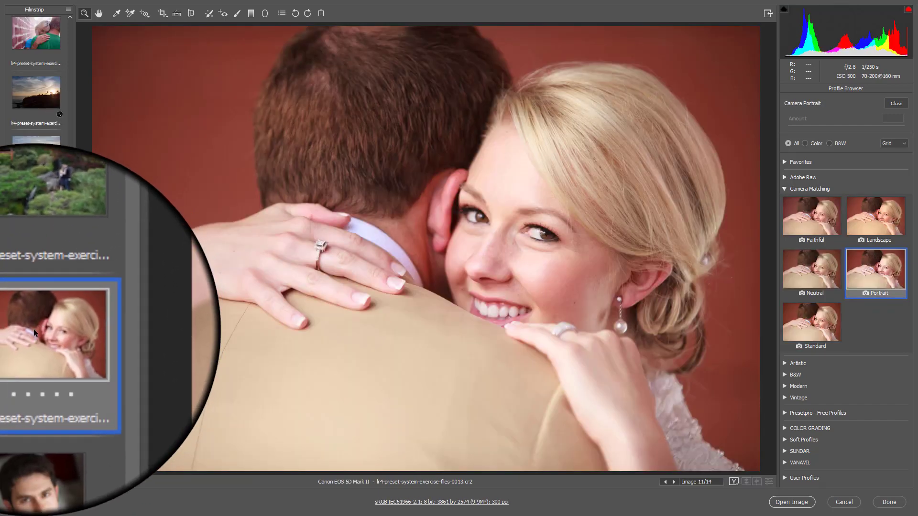
scroll(61, 342, "down", 1)
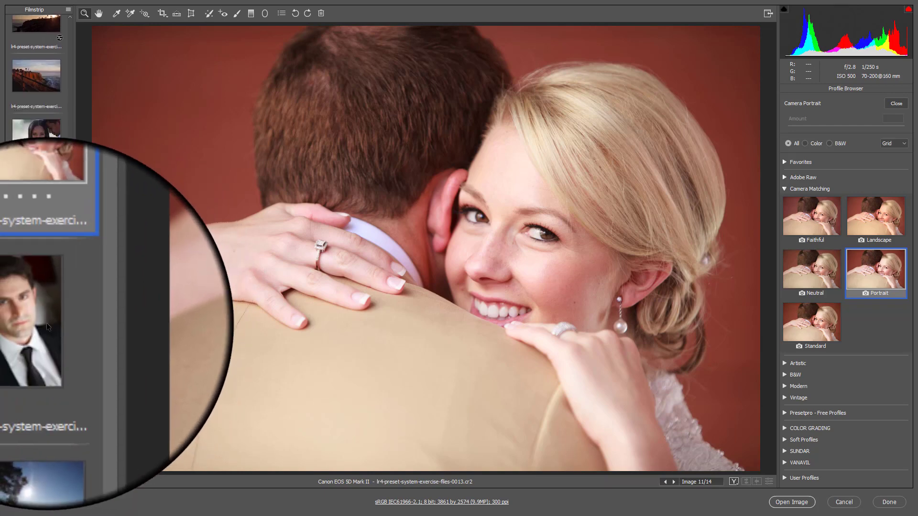
left_click(47, 323)
scroll(72, 290, "up", 2)
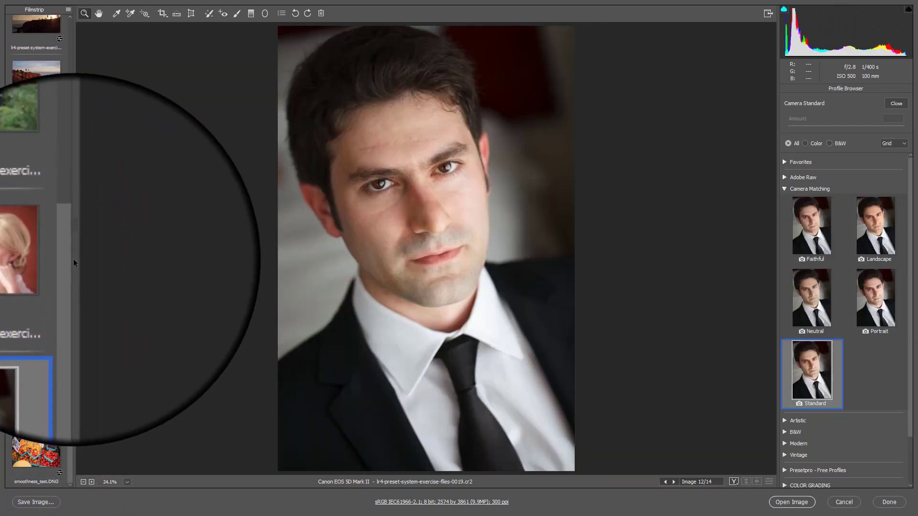
scroll(73, 259, "up", 2)
scroll(77, 78, "up", 1)
scroll(75, 52, "up", 1)
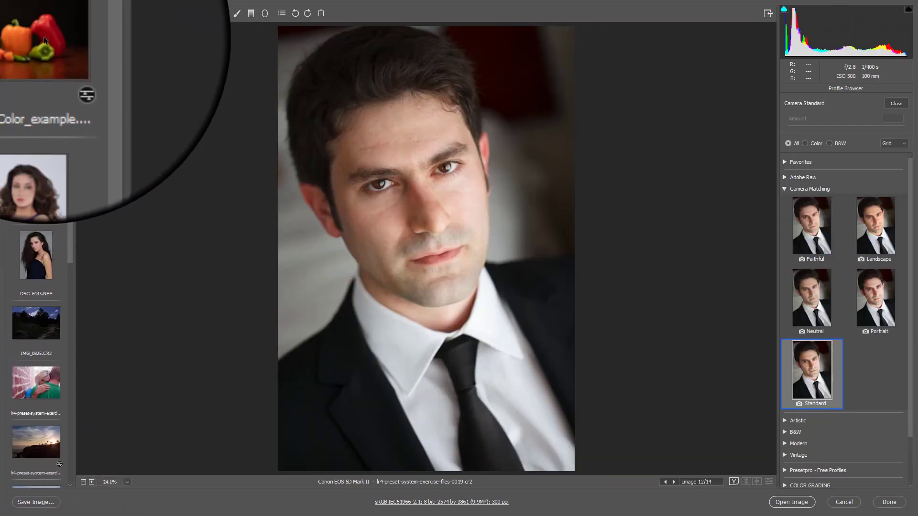
left_click(44, 37)
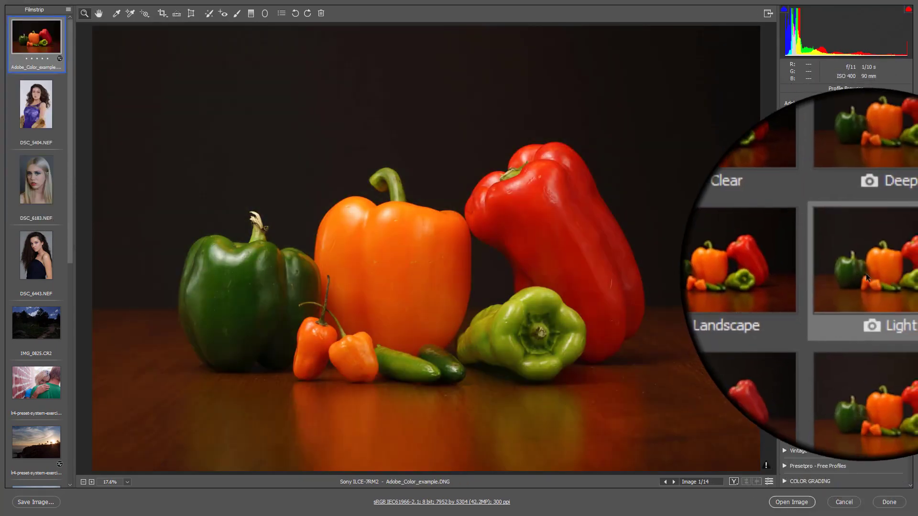
Step: Give the peppers photo the Camera Matching Light profile and close the profile browser
left_click(865, 274)
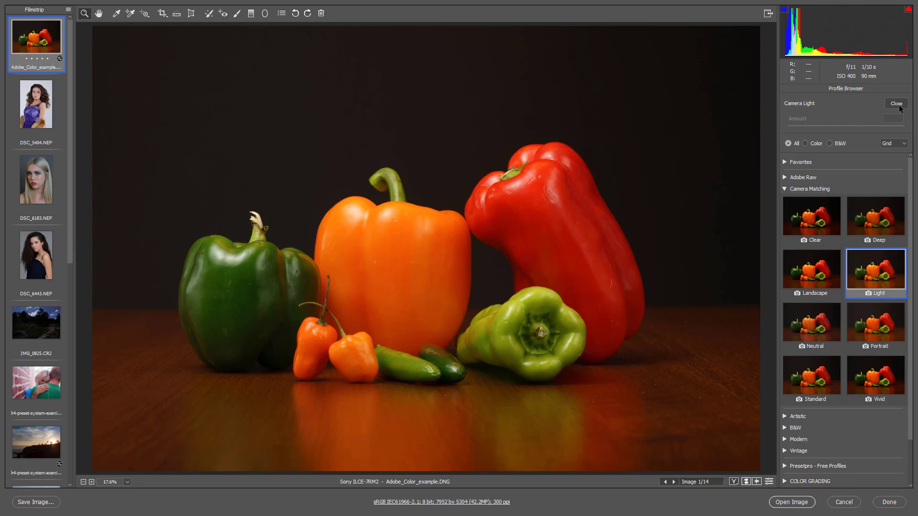
left_click(896, 103)
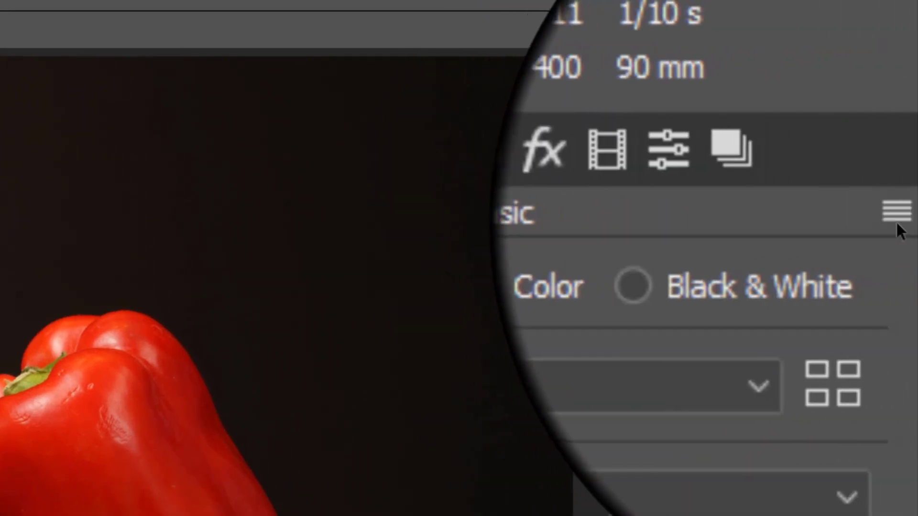
Step: Bring up Save Settings from the Basic panel flyout for the peppers' Camera Light adjustments
left_click(897, 220)
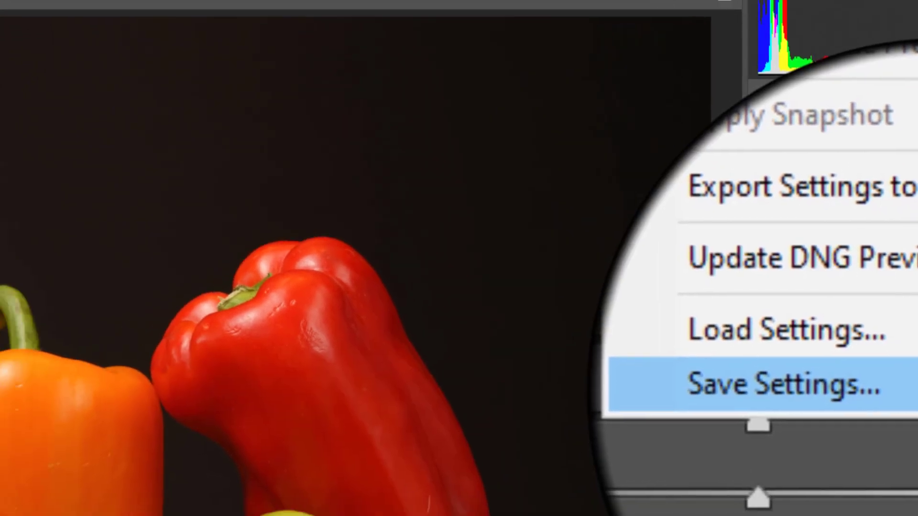
left_click(848, 424)
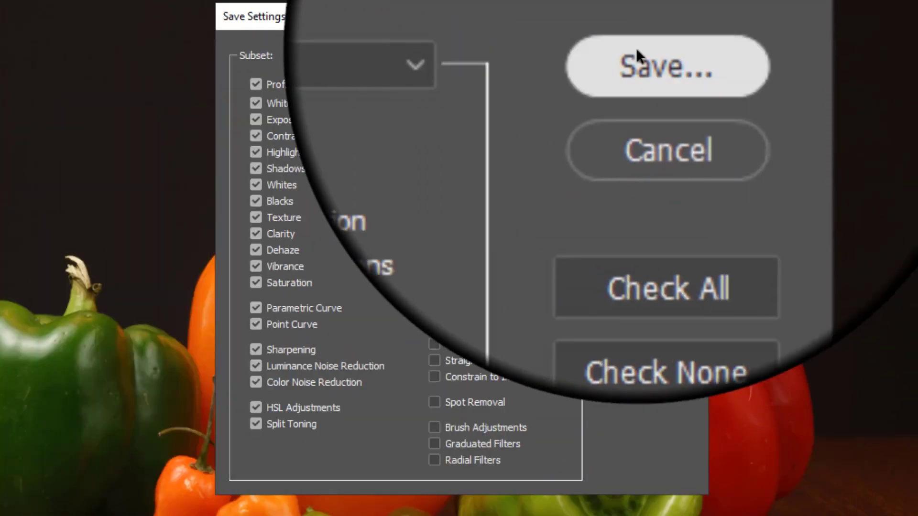
Step: Create a VAANAVIL PROFILES folder in Downloads on the E: drive
left_click(637, 57)
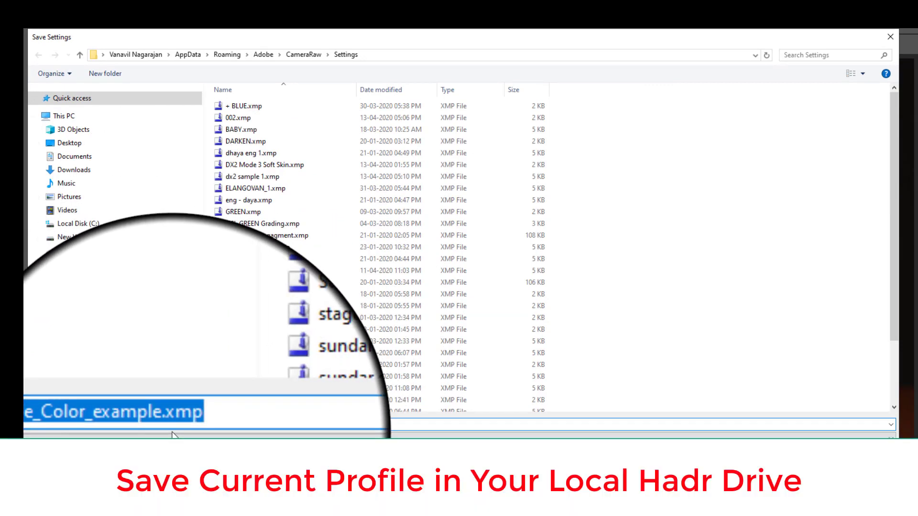
left_click(71, 250)
left_click(74, 169)
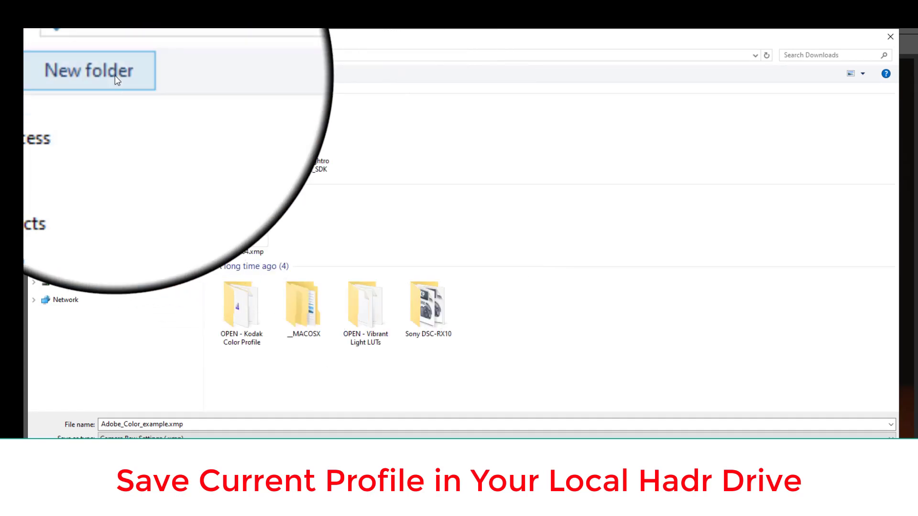
left_click(105, 73)
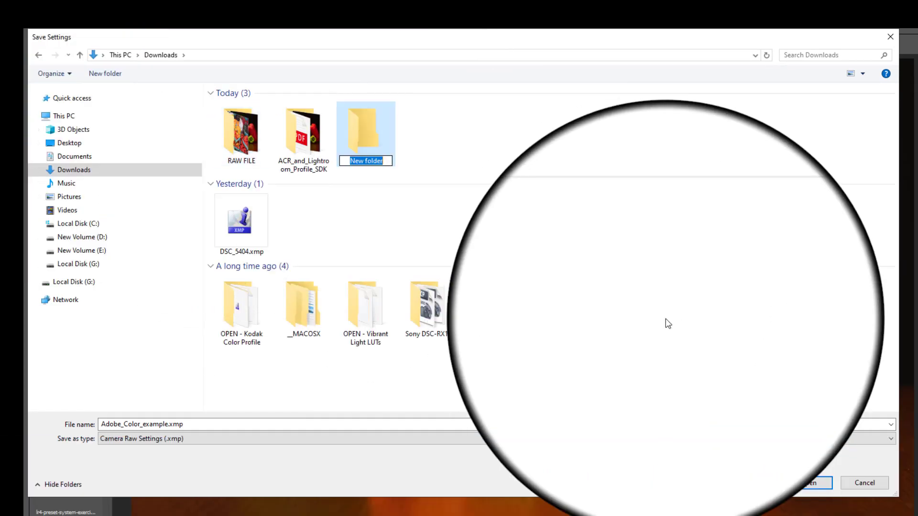
type("VAANAVIL PROFILES")
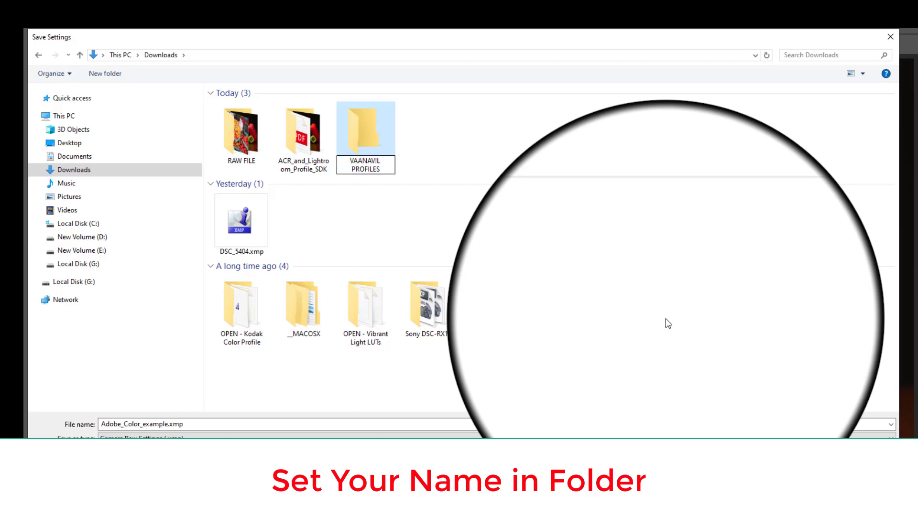
double_click(366, 139)
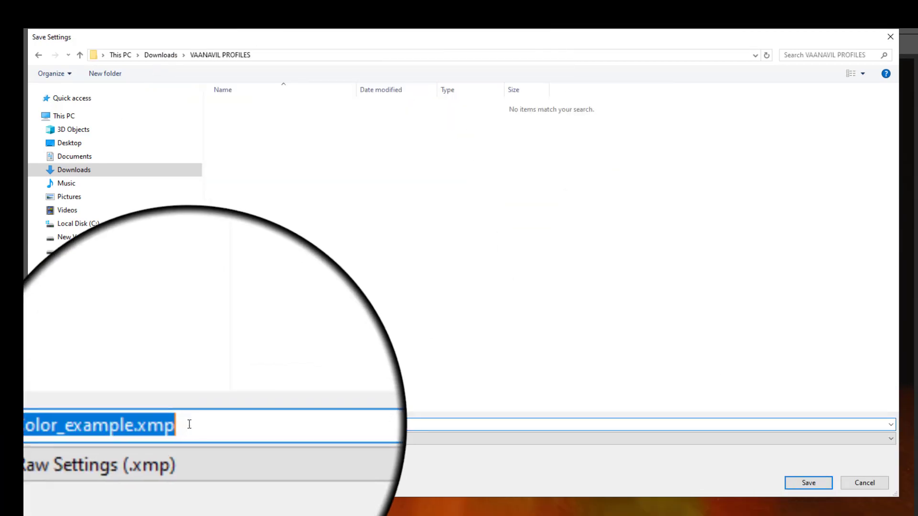
Step: Save the peppers' settings in that folder as LIGHT COLOR.xmp
left_click(160, 424)
key("shift+Home")
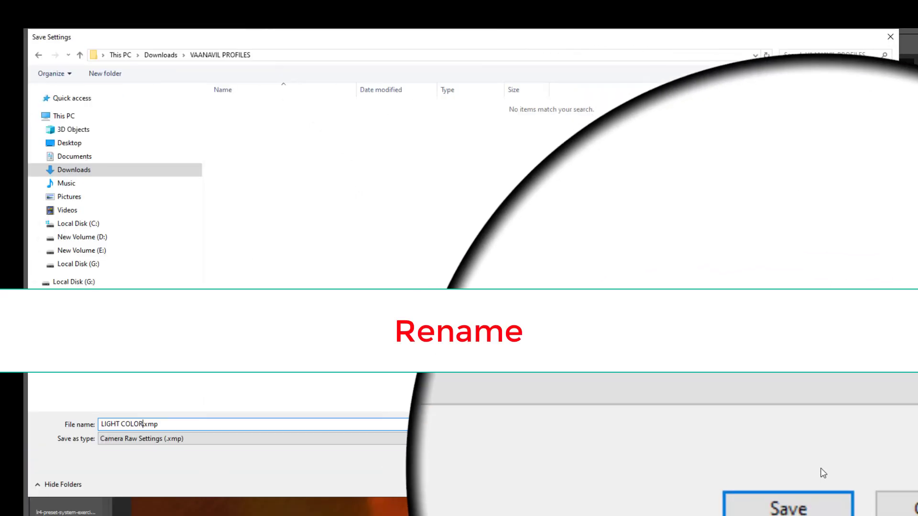
left_click(815, 484)
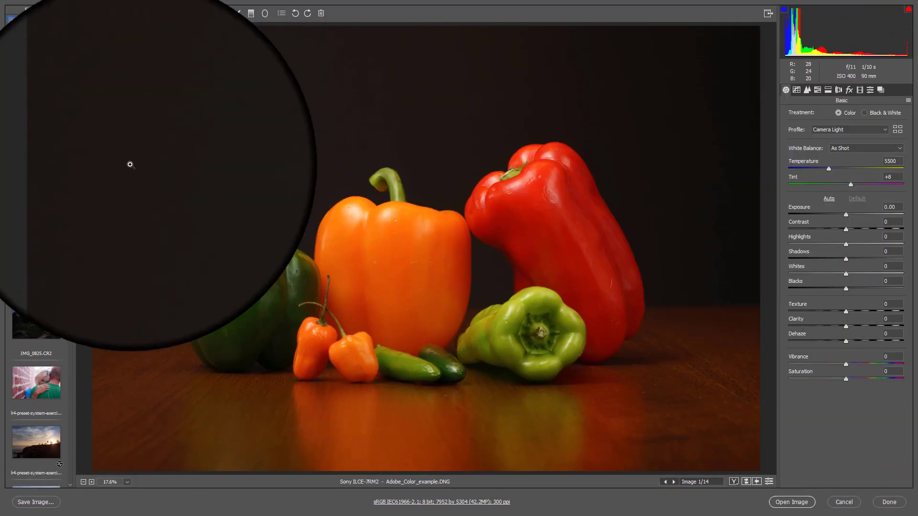
Step: Load LIGHT COLOR.xmp from Downloads > VAANAVIL PROFILES onto the DSC_6183 blonde portrait
left_click(37, 190)
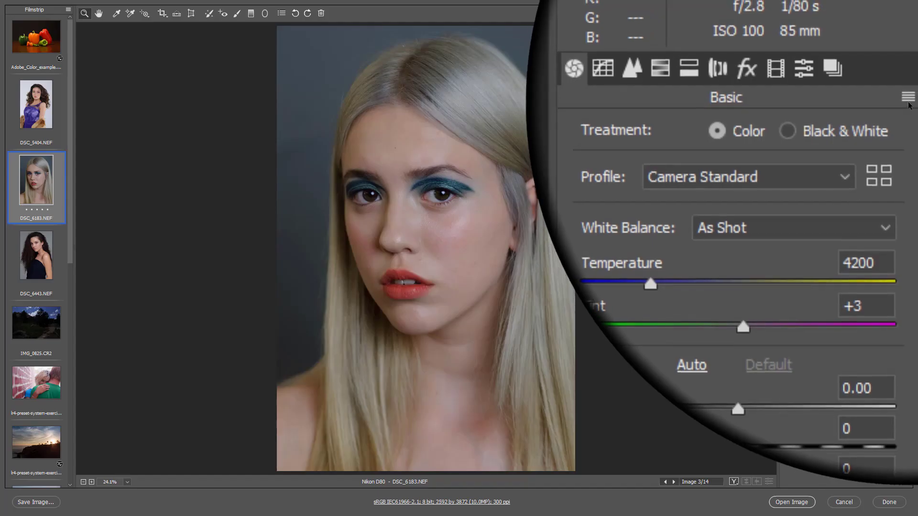
left_click(908, 100)
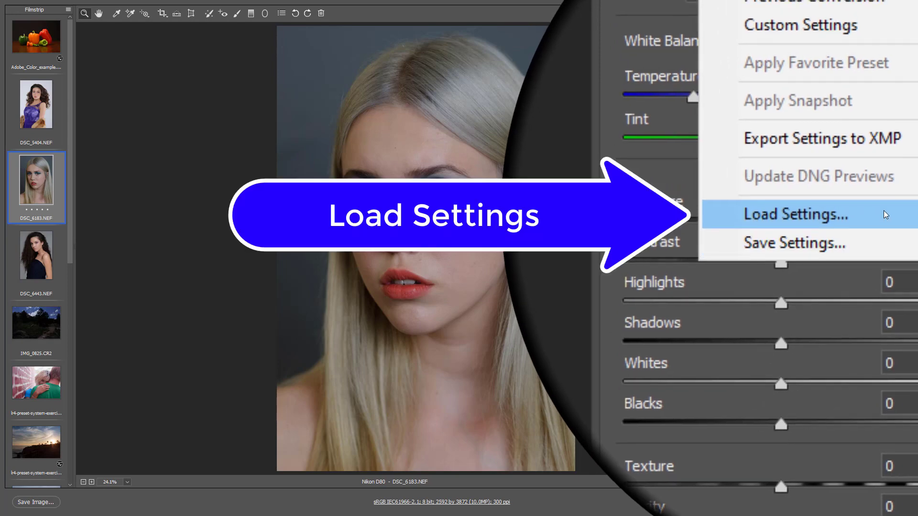
left_click(884, 214)
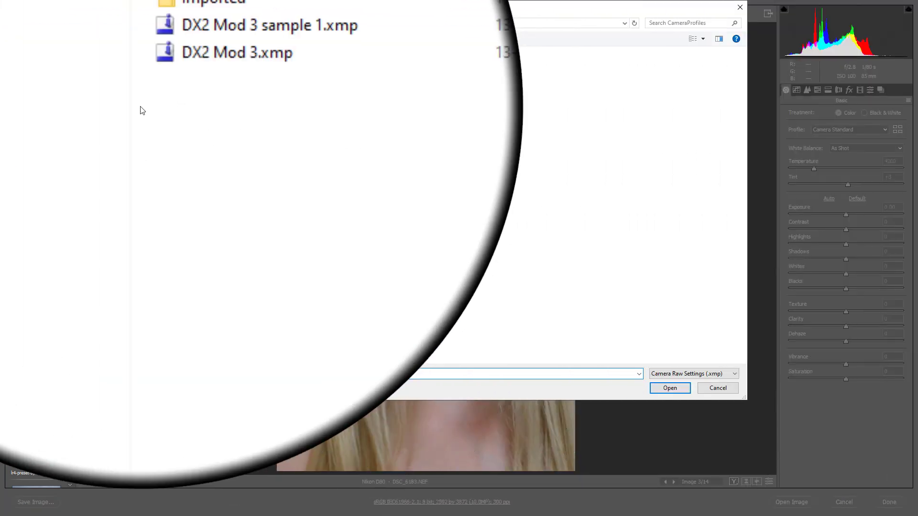
left_click(61, 122)
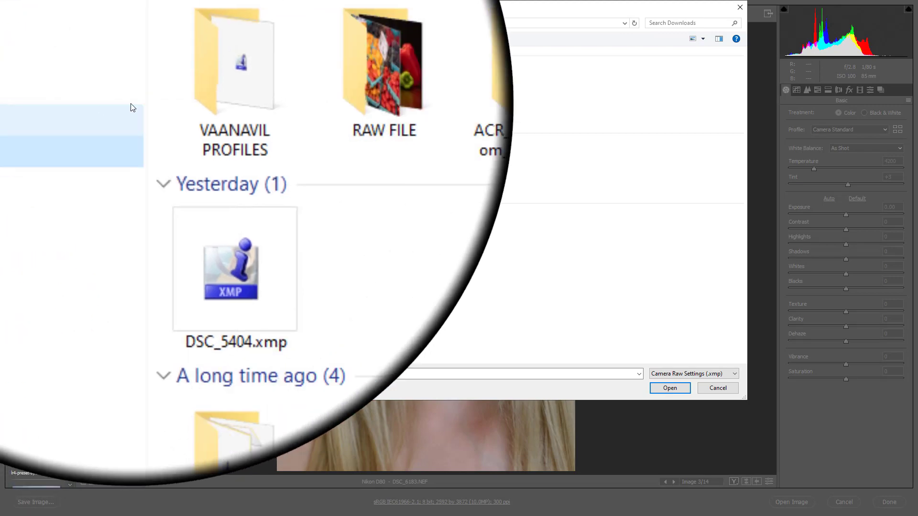
double_click(174, 94)
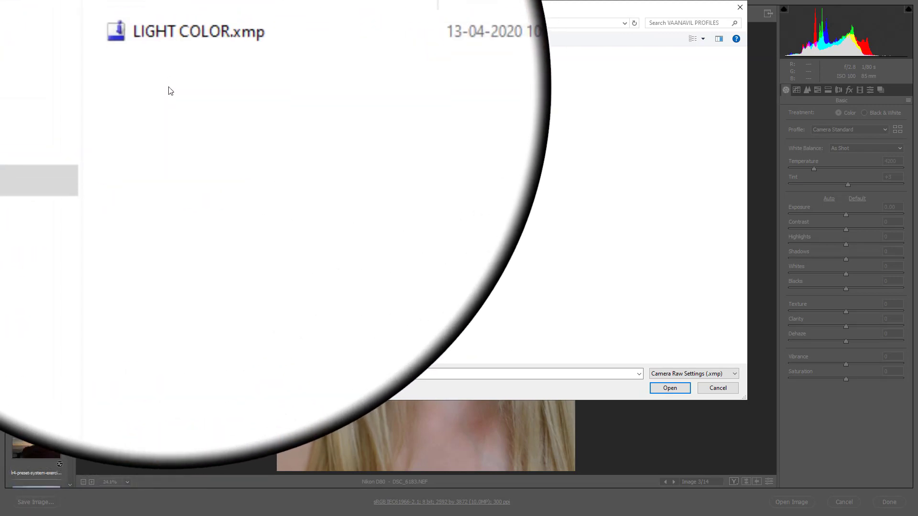
left_click(179, 67)
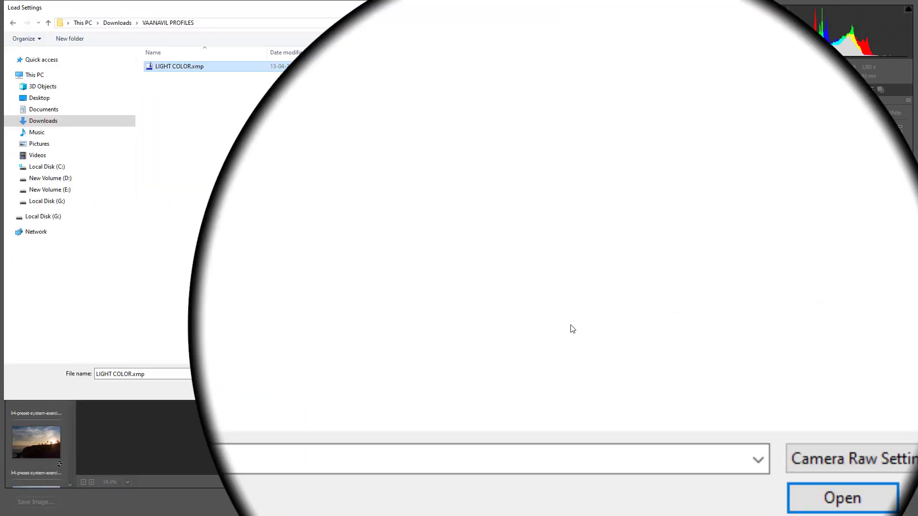
left_click(671, 387)
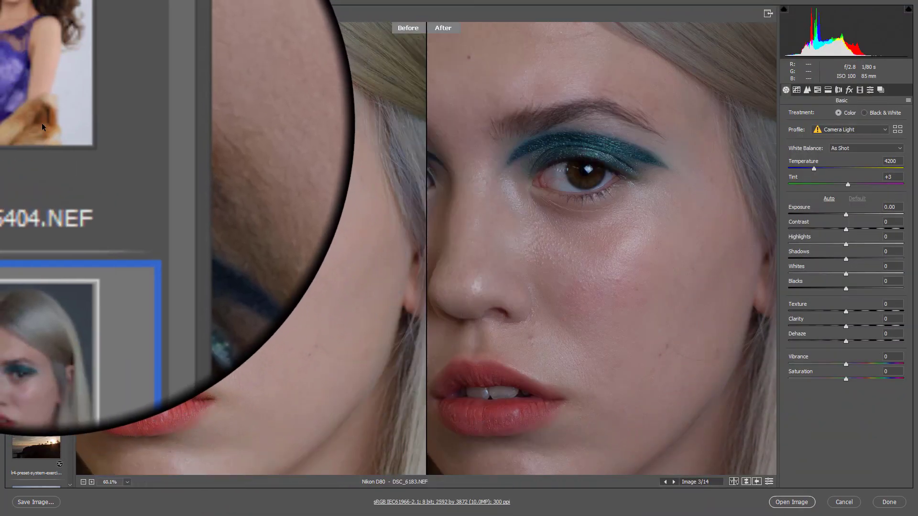
Step: Apply the Camera Matching DX2 Mode 3 profile to the brunette DSC_5404.NEF portrait
left_click(42, 126)
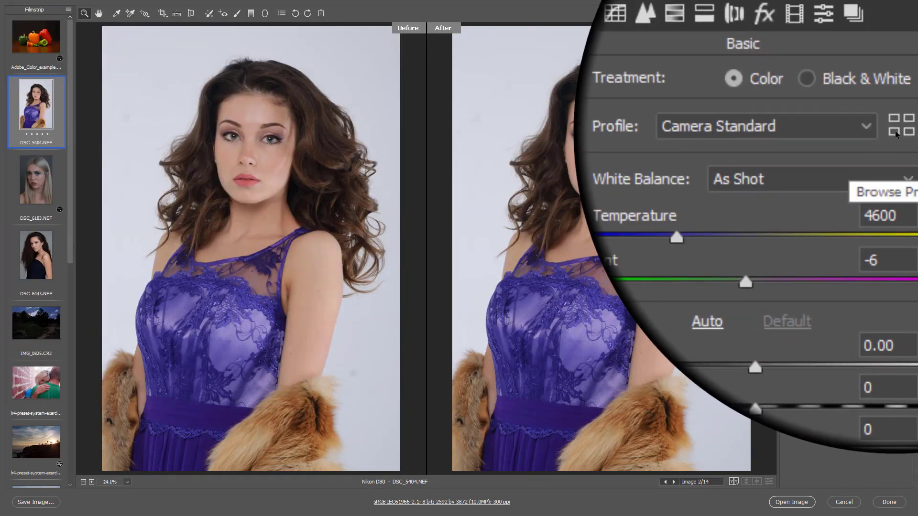
left_click(895, 130)
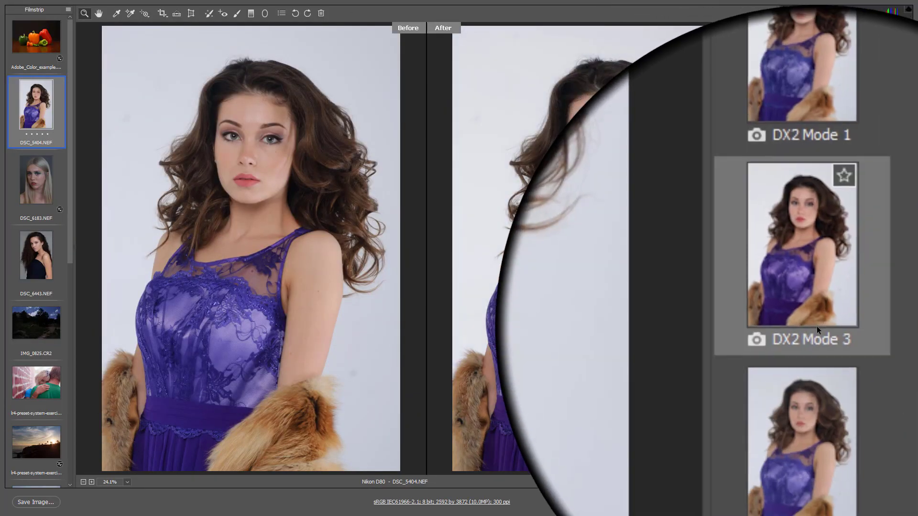
mouse_move(789, 287)
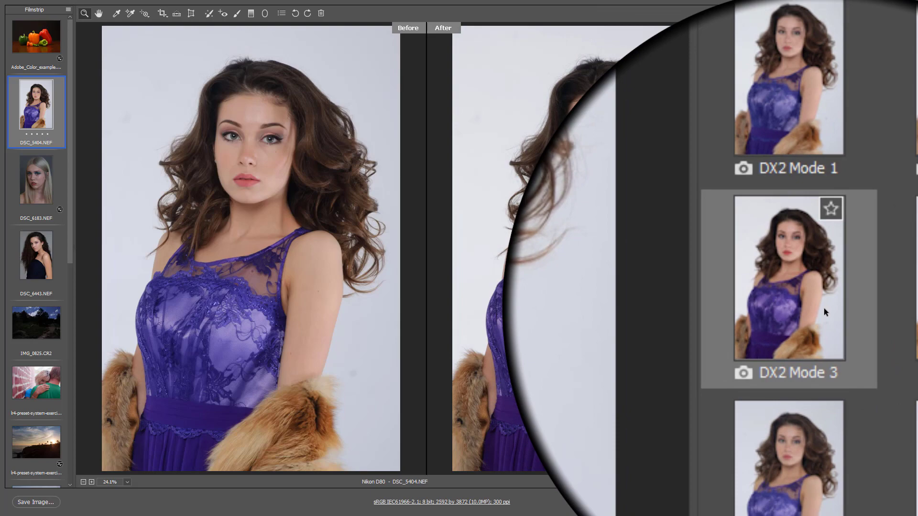
left_click(824, 308)
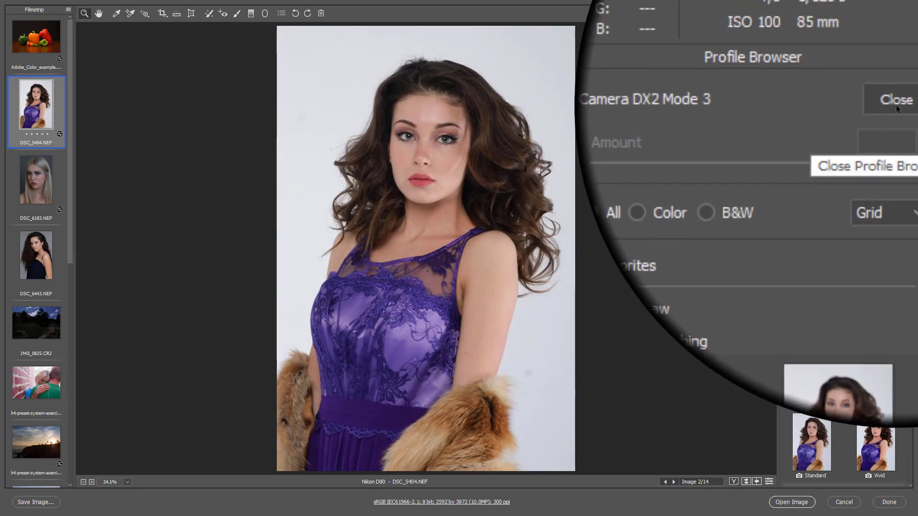
left_click(896, 103)
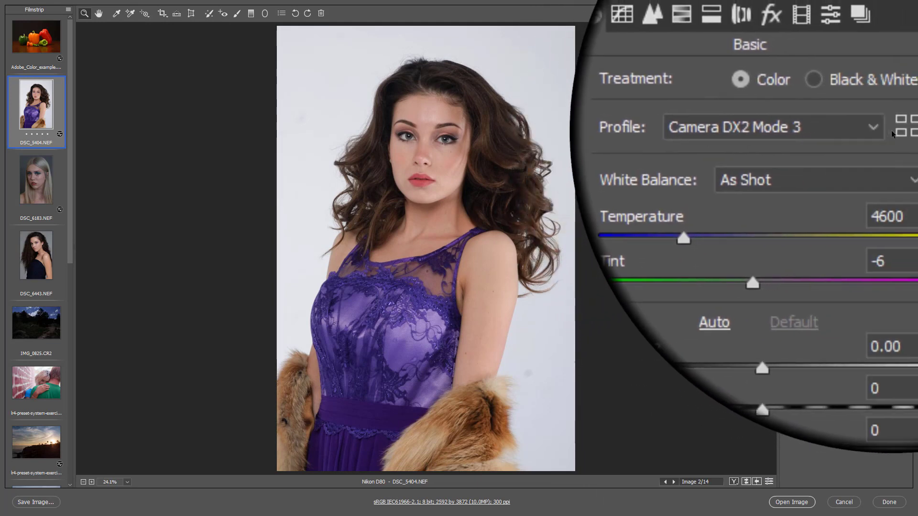
left_click(891, 130)
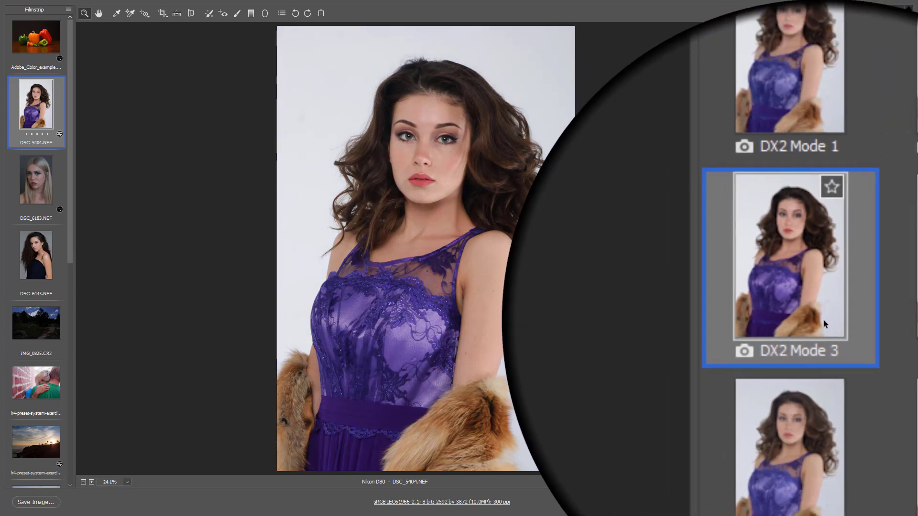
Step: Save the DSC_5404 portrait's current settings as a file named DX2
left_click(898, 56)
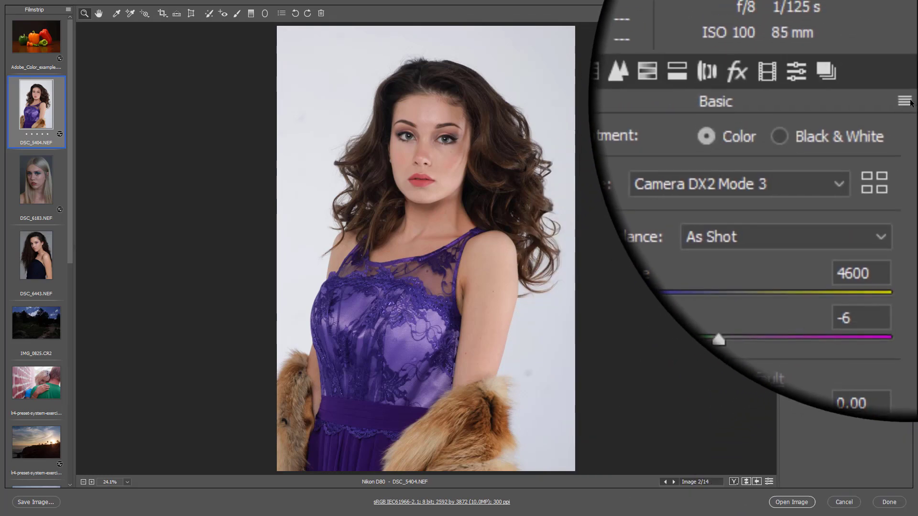
left_click(906, 101)
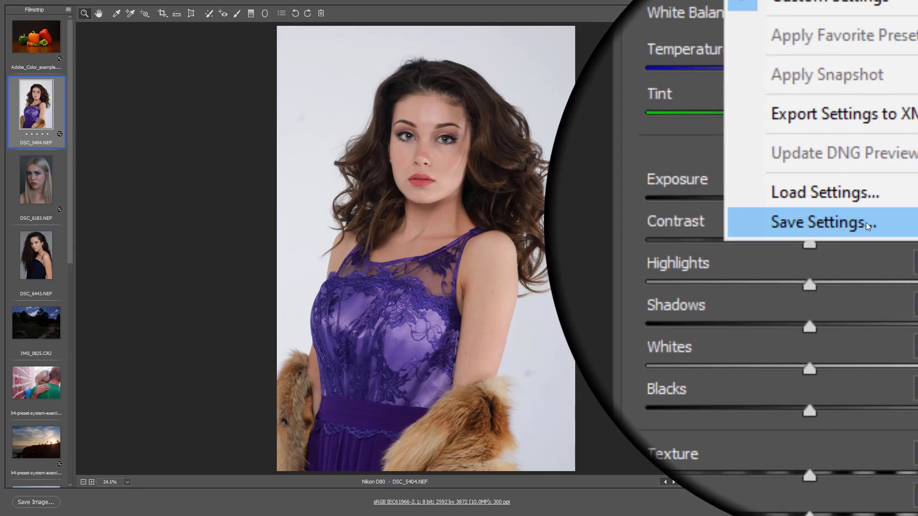
left_click(866, 223)
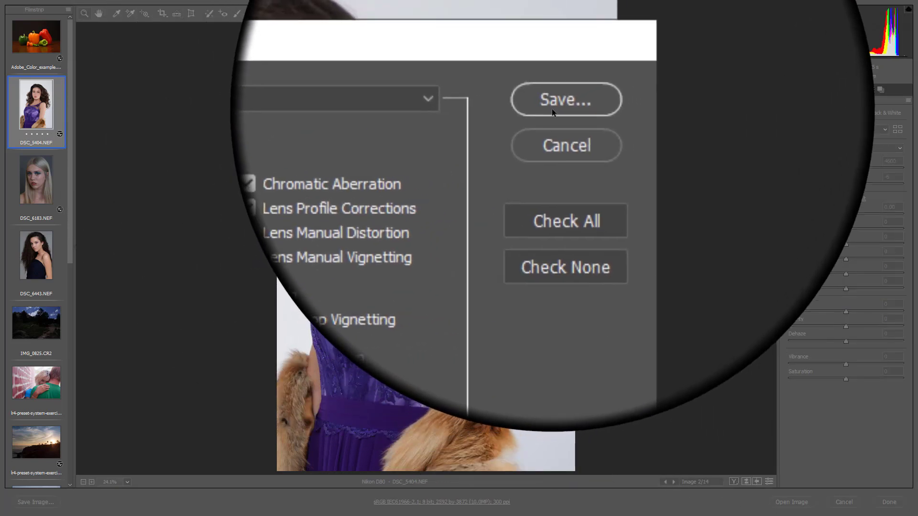
left_click(552, 108)
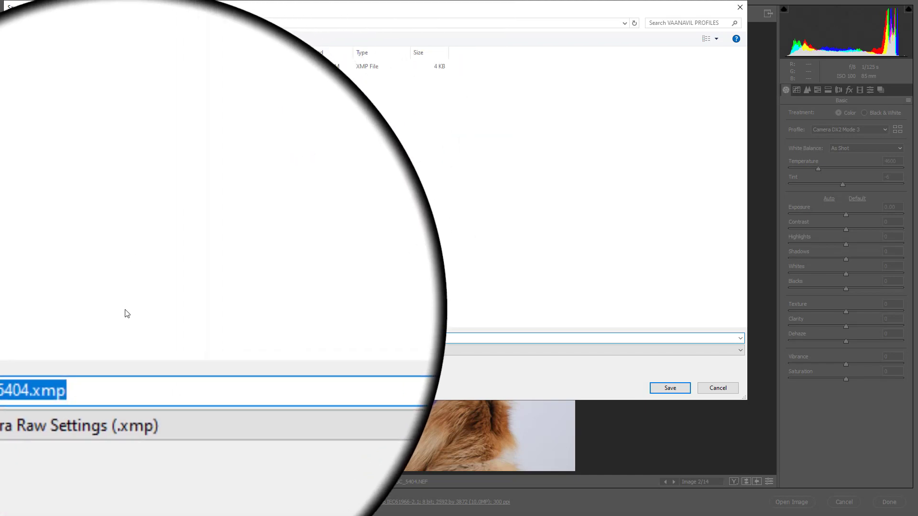
type("DX2")
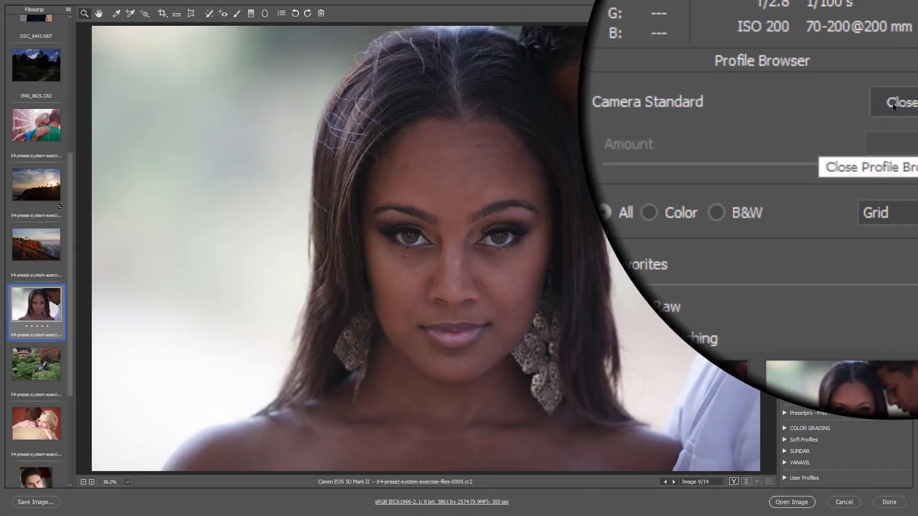
Step: Load the DX2 Mode 3.xmp settings onto the couple portrait
left_click(893, 104)
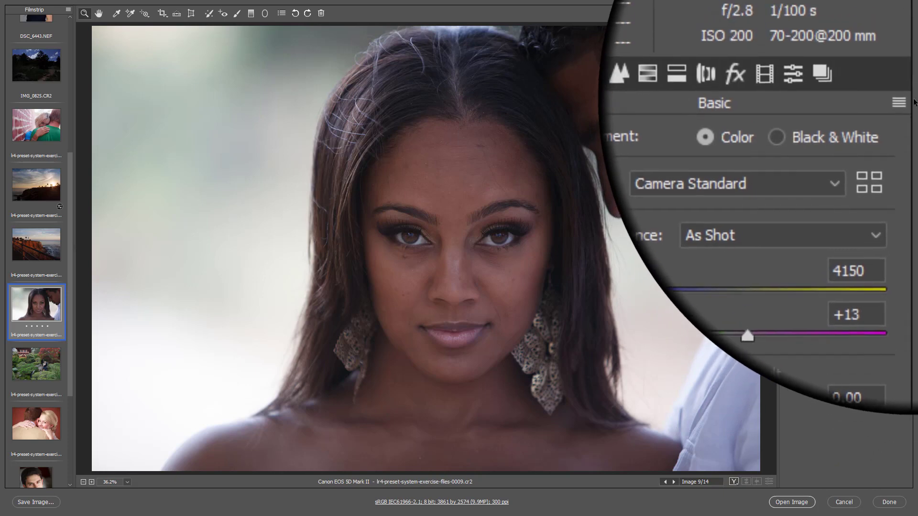
left_click(911, 104)
left_click(867, 212)
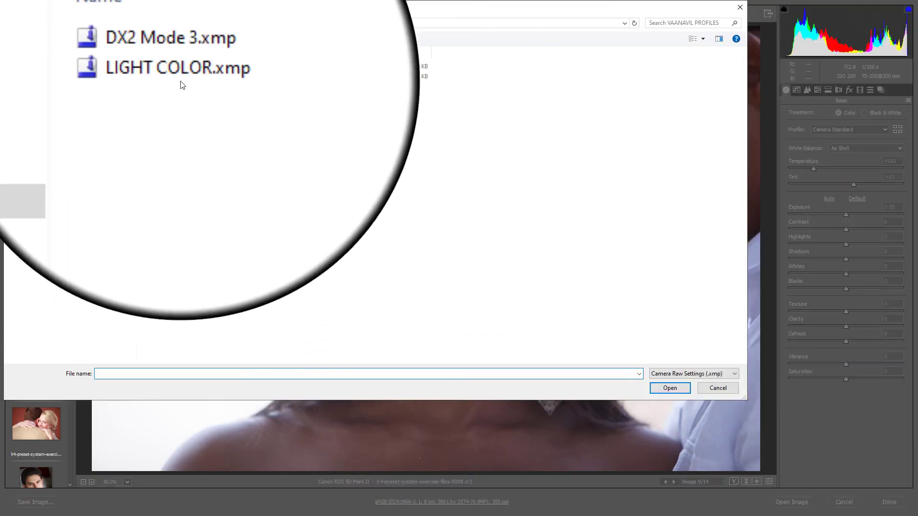
left_click(176, 66)
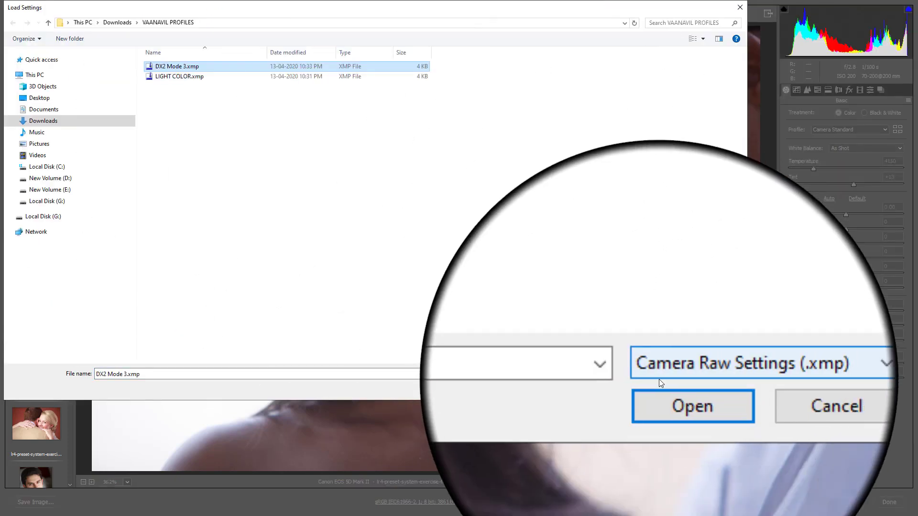
left_click(672, 388)
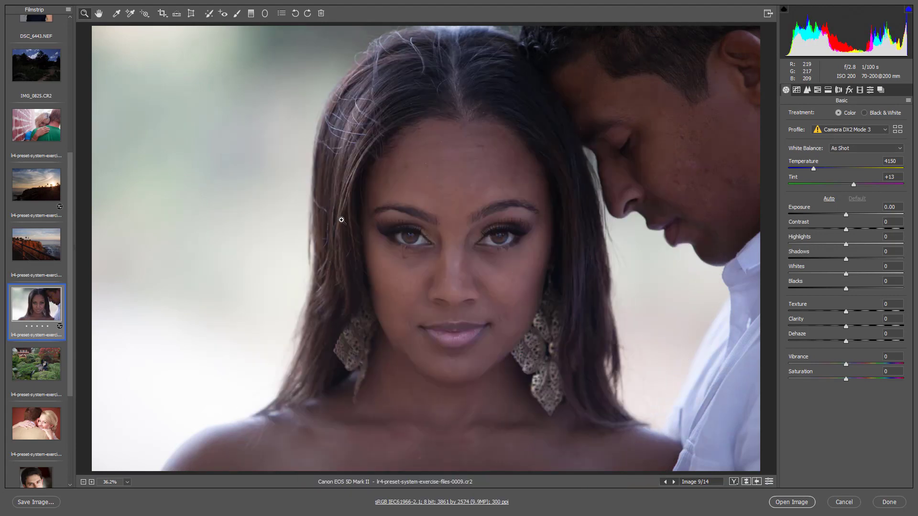
Step: Zoom in on the woman's face and compare Before/After side by side
left_click_drag(595, 331, 604, 377)
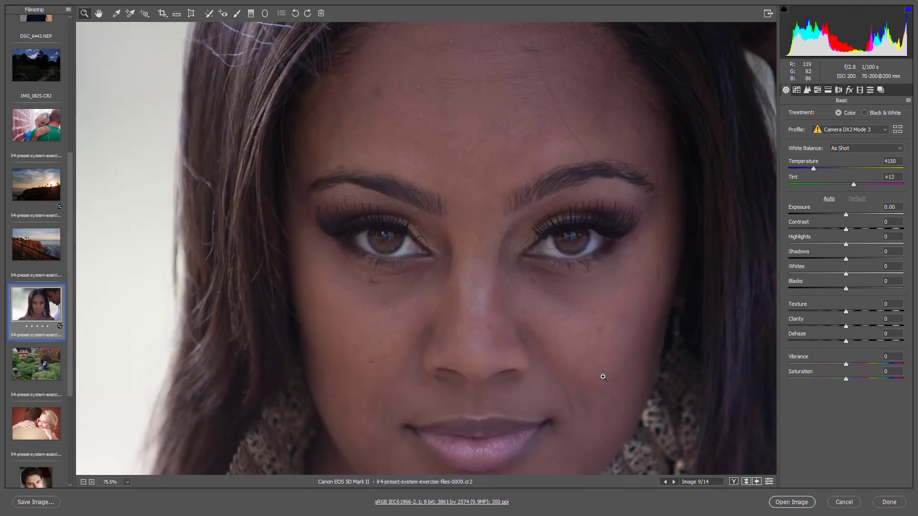
key("q")
mouse_move(615, 291)
left_mouse_down()
mouse_move(475, 242)
mouse_move(529, 252)
mouse_move(504, 343)
left_mouse_up()
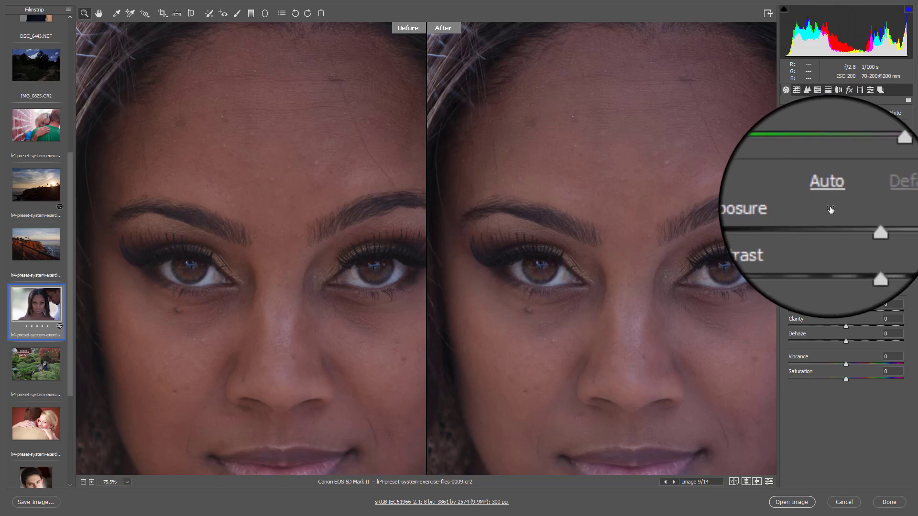
Step: Raise Whites to +100 and pan both Before/After views to frame the full face
left_click_drag(846, 274, 880, 275)
type("+100")
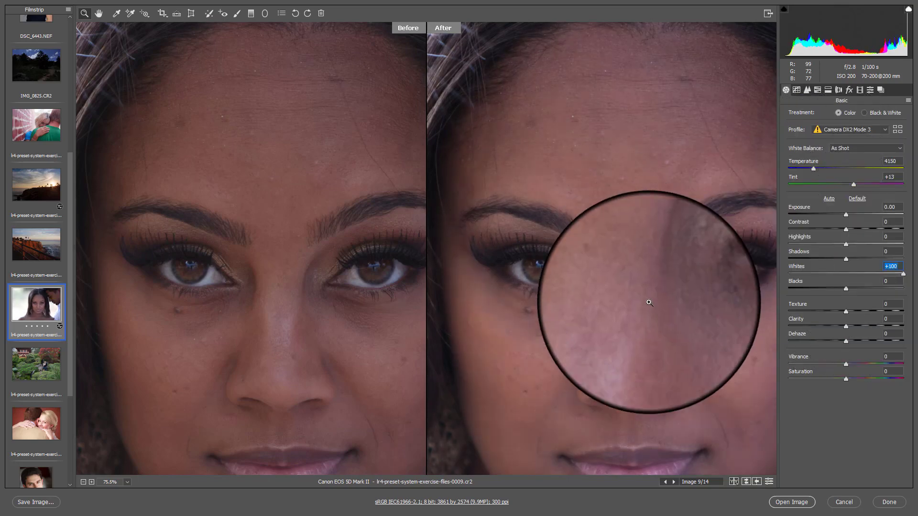
mouse_move(683, 369)
left_mouse_down()
mouse_move(605, 252)
mouse_move(635, 403)
left_mouse_up()
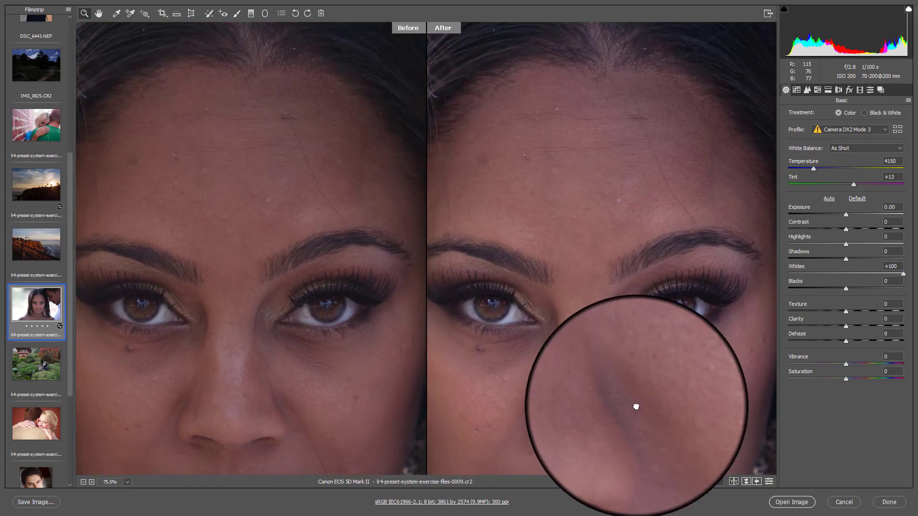
left_click_drag(638, 163, 570, 387)
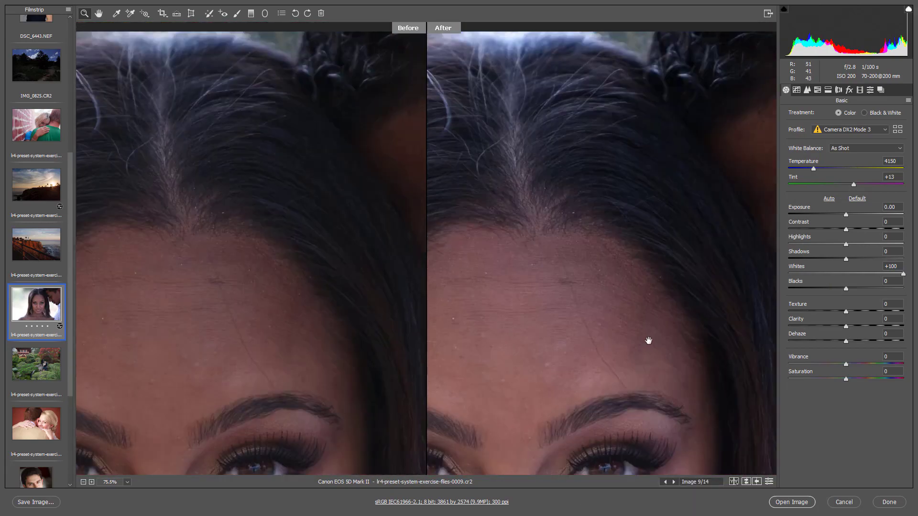
left_click_drag(649, 340, 621, 215)
left_click_drag(744, 252, 576, 165)
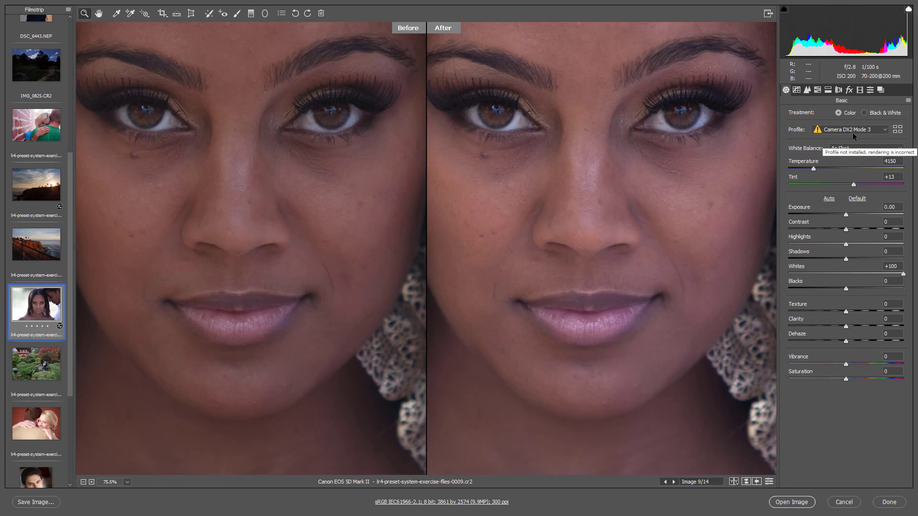
Step: In single view, apply Auto tone, push the tone value to +100 and nudge Dehaze to +13
key("q")
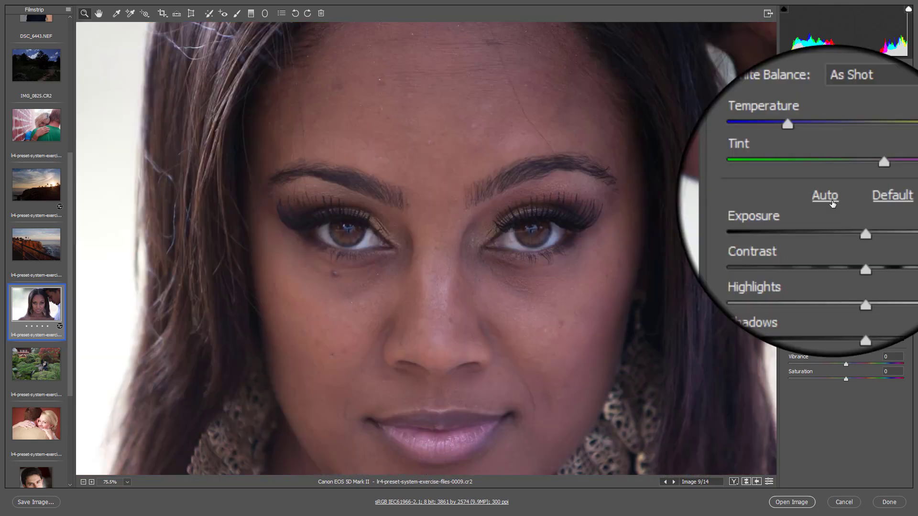
left_click(833, 204)
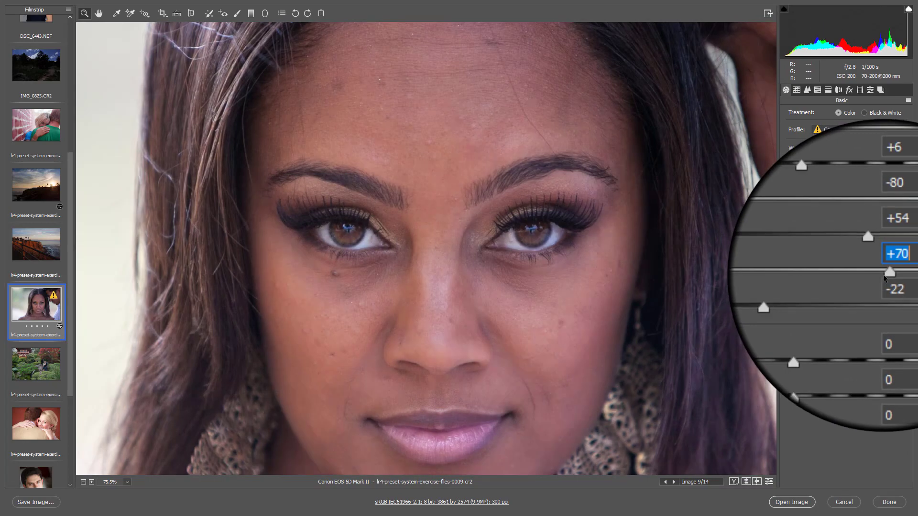
left_click_drag(883, 274, 916, 282)
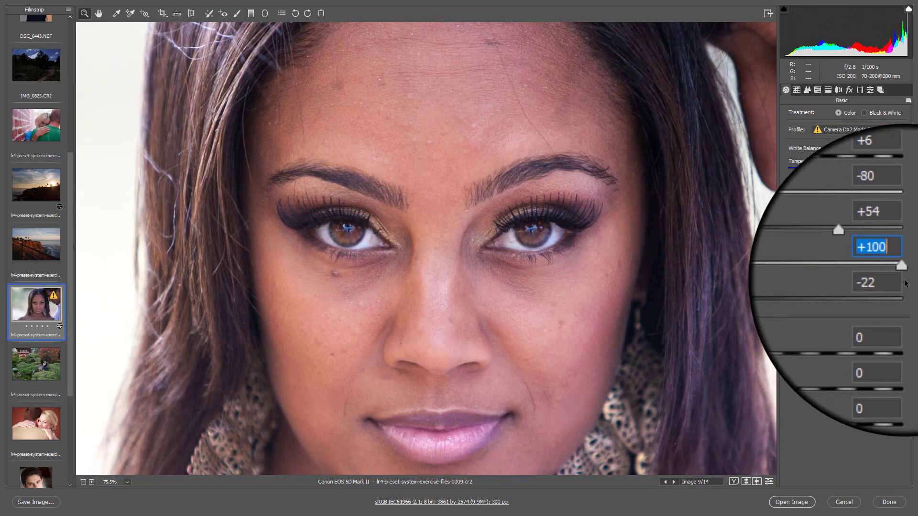
mouse_move(529, 391)
left_mouse_down()
mouse_move(686, 330)
mouse_move(752, 437)
left_mouse_up()
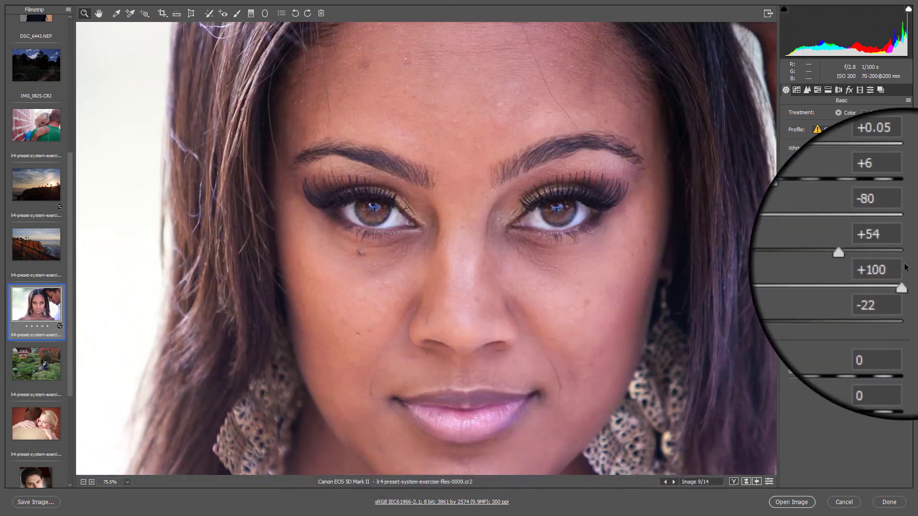
left_click_drag(846, 343, 851, 347)
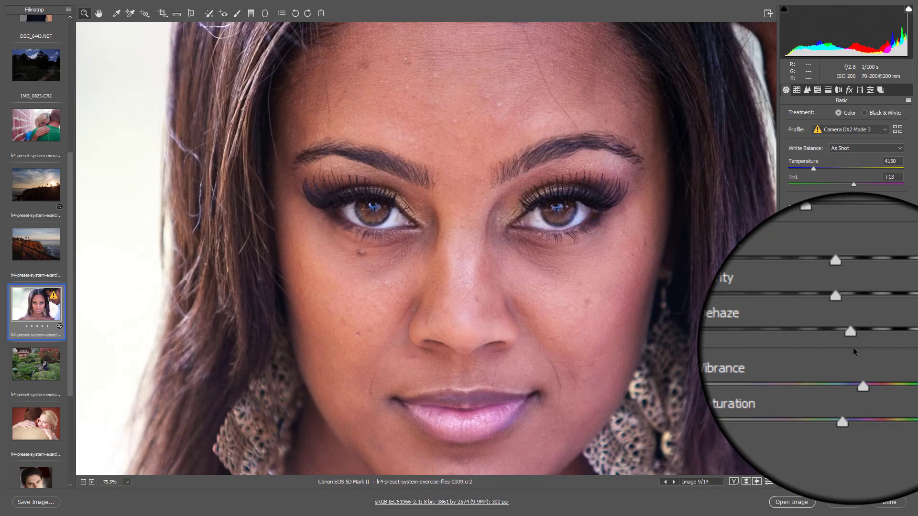
Step: Set White Balance to Auto and drag Temperature warmer
left_click(857, 146)
left_click(848, 161)
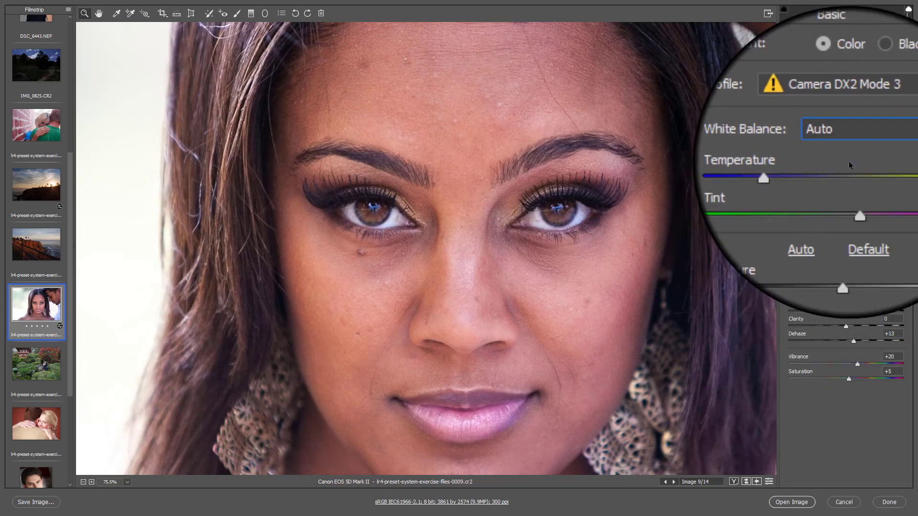
left_click_drag(764, 178, 815, 167)
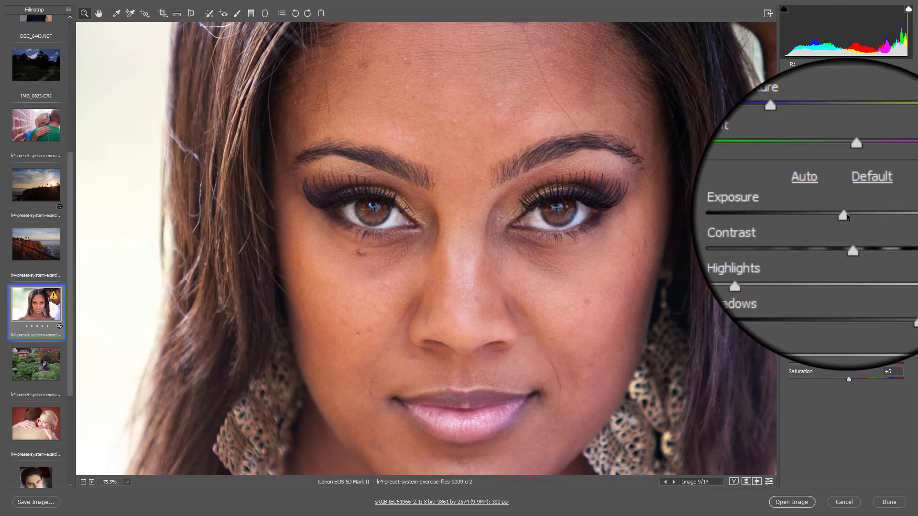
Step: Set sharpening Amount to 122 and view Before/After side by side at 50%
key("Down")
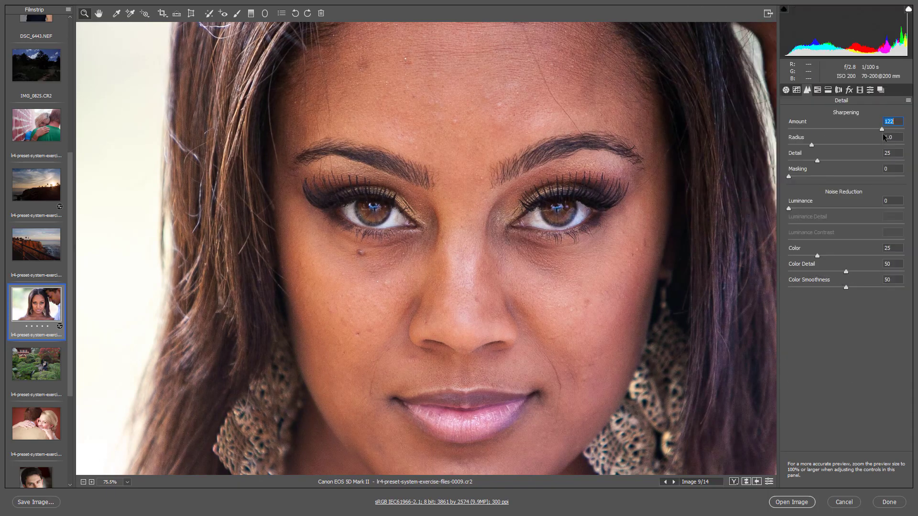
key("q")
left_click_drag(682, 254, 519, 249)
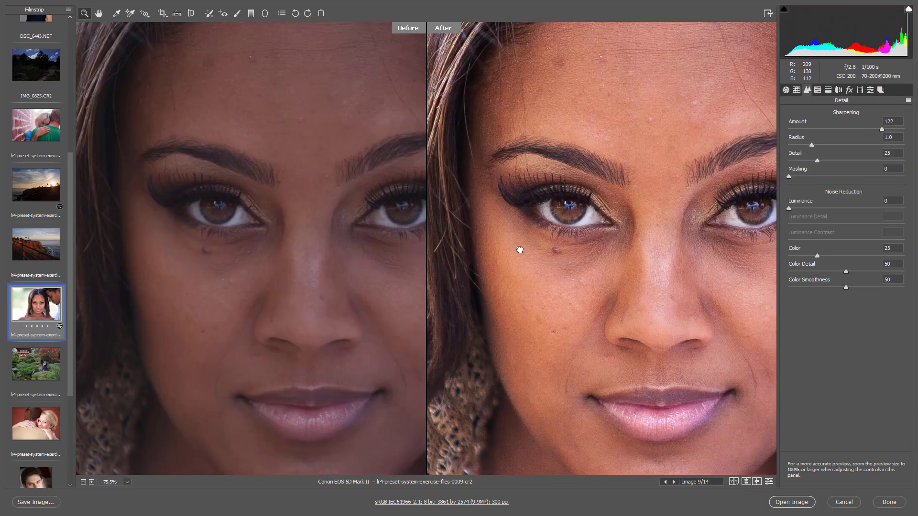
key("ctrl+minus")
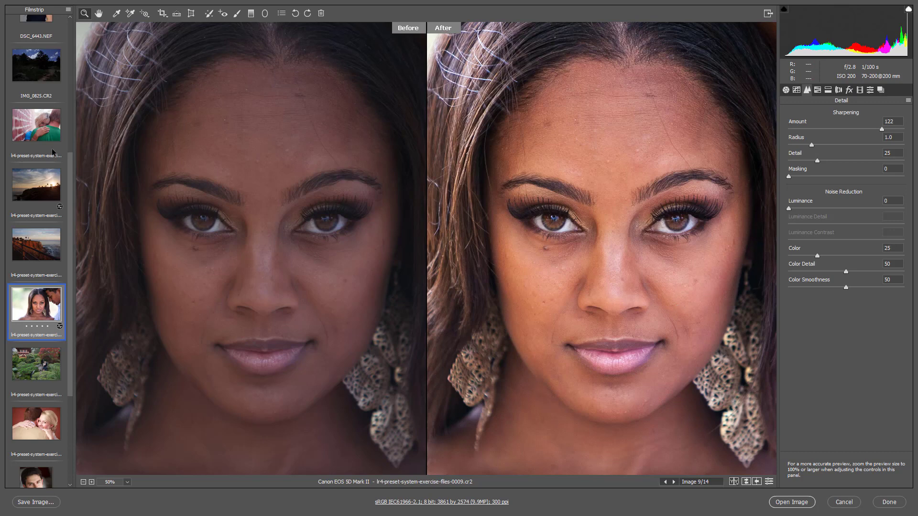
Step: Scroll the filmstrip and select the beach wedding photo
scroll(63, 229, "down", 1)
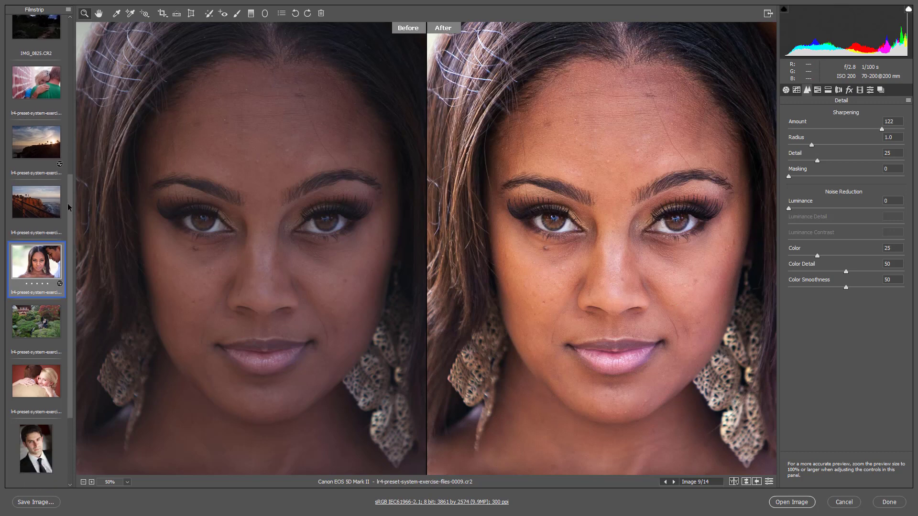
scroll(57, 278, "down", 3)
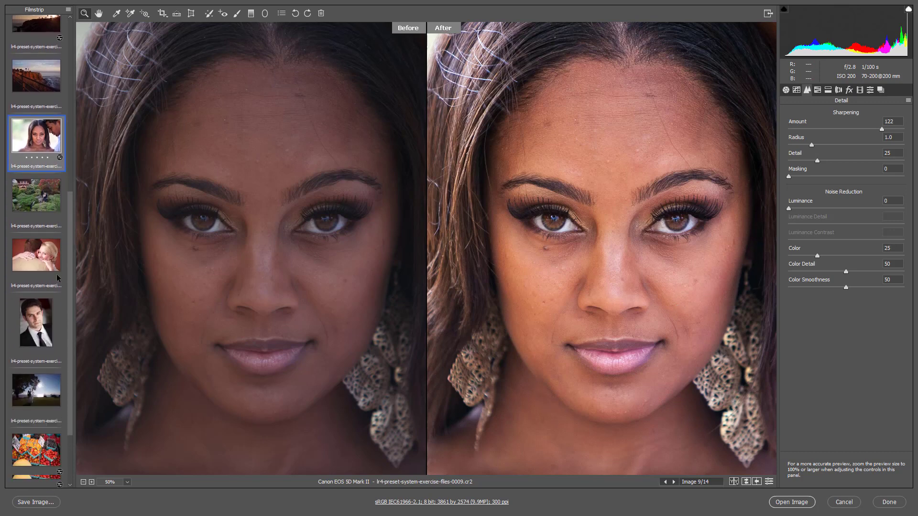
left_click(37, 390)
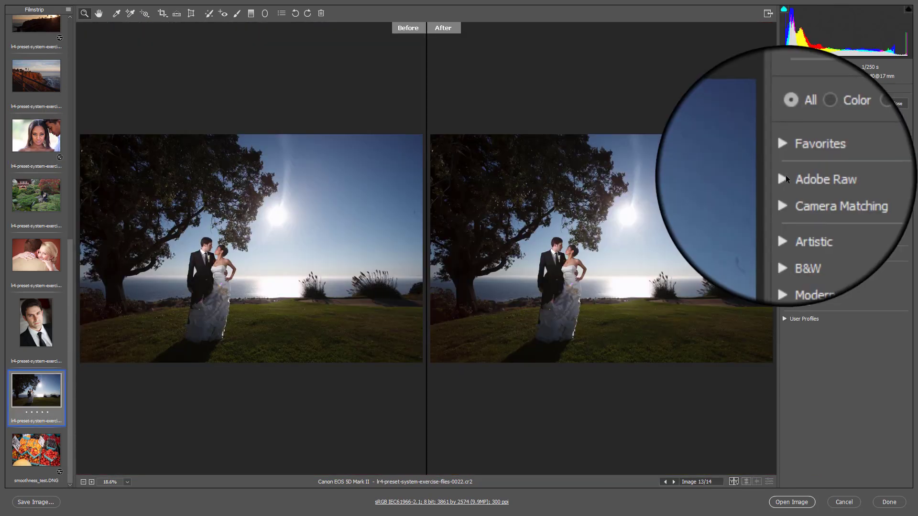
Step: Give the beach wedding photo the Adobe Landscape profile, Auto tone, Highlights -88 and Vibrance +46
left_click(785, 175)
left_click(815, 271)
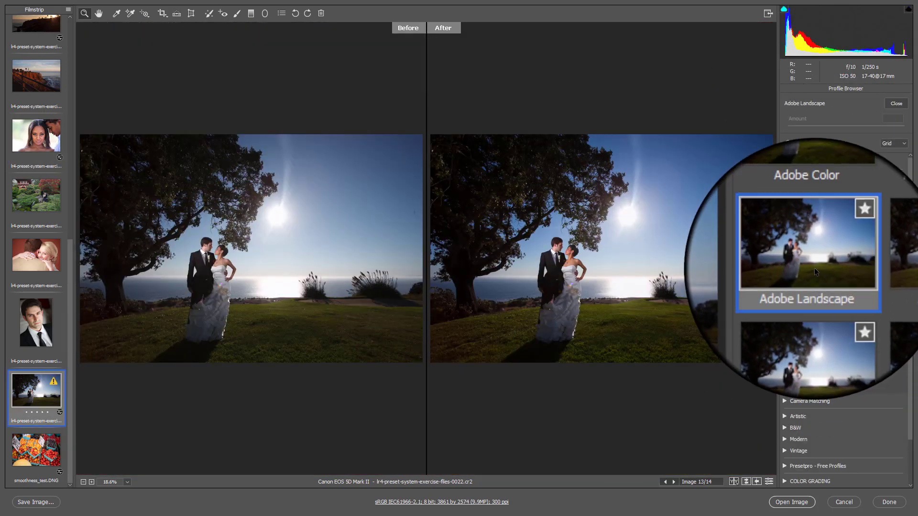
left_click(899, 105)
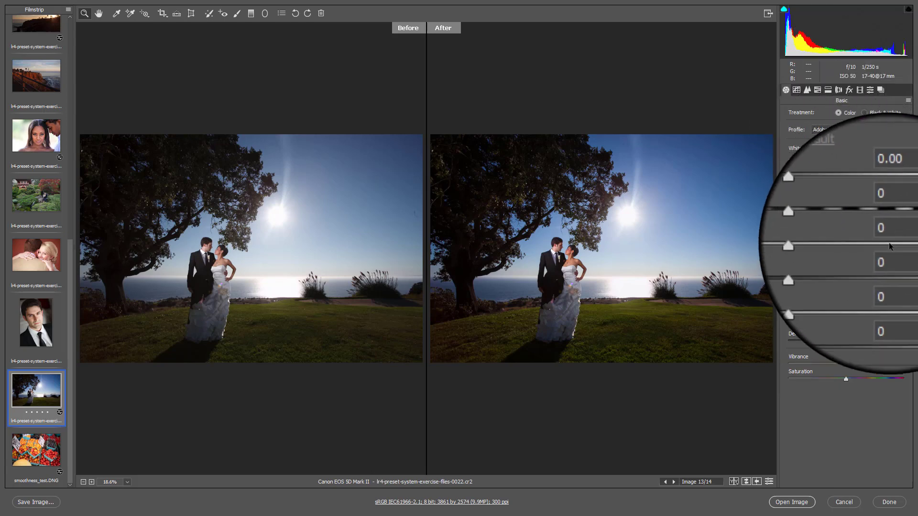
left_click(832, 200)
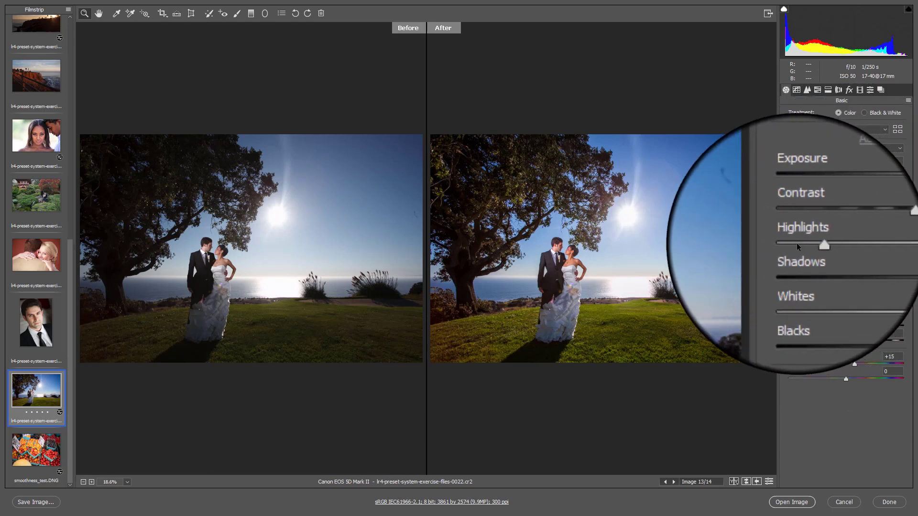
left_click(797, 243)
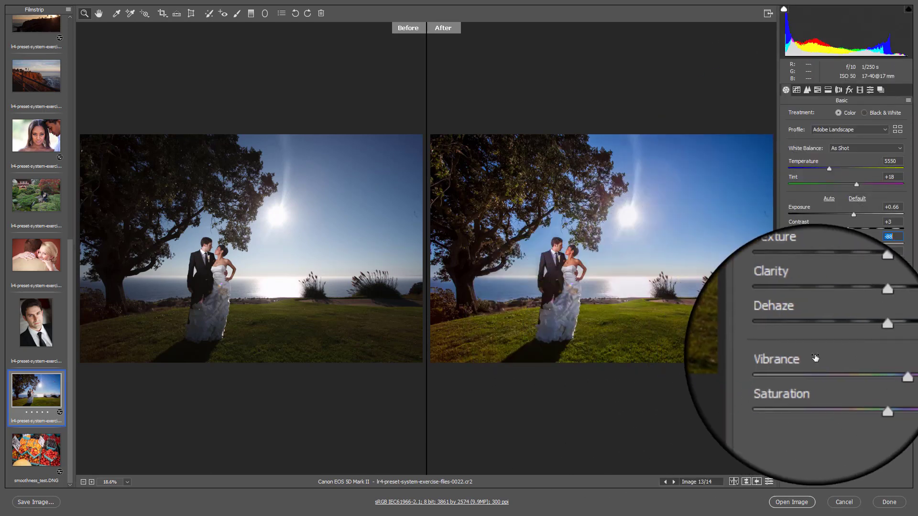
left_click_drag(885, 364, 873, 365)
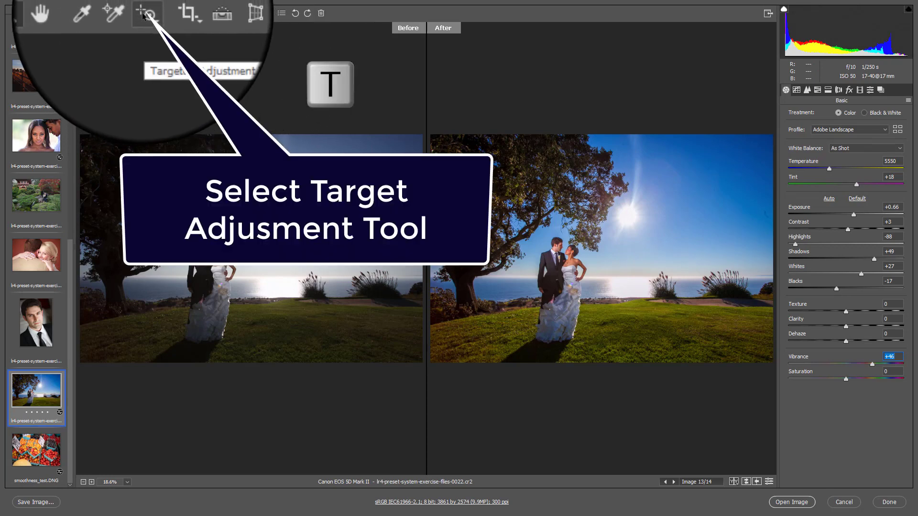
Step: Use on-image Hue and Saturation adjustments to green the grass and boost the sky's saturation
right_click(654, 316)
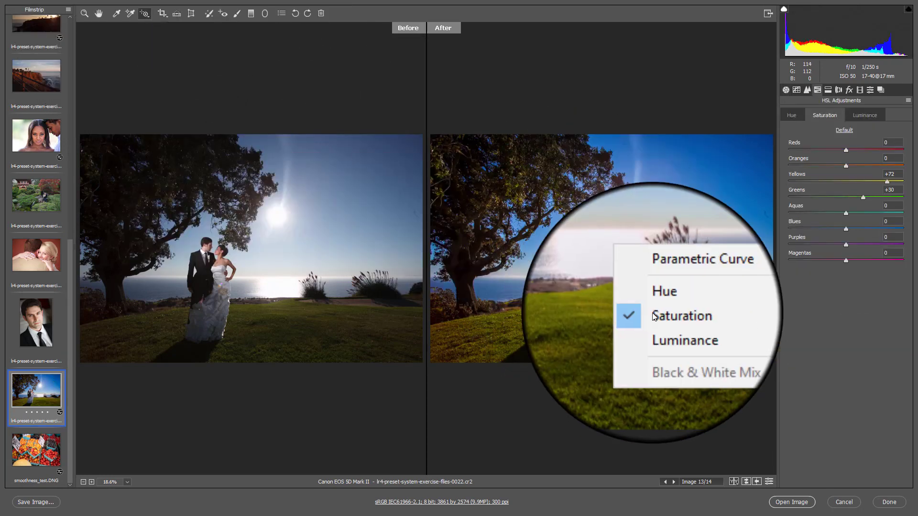
left_click(655, 304)
mouse_move(431, 345)
left_mouse_down()
mouse_move(475, 345)
mouse_move(475, 316)
left_mouse_up()
key("ctrl+alt+shift+s")
left_click_drag(682, 287, 683, 247)
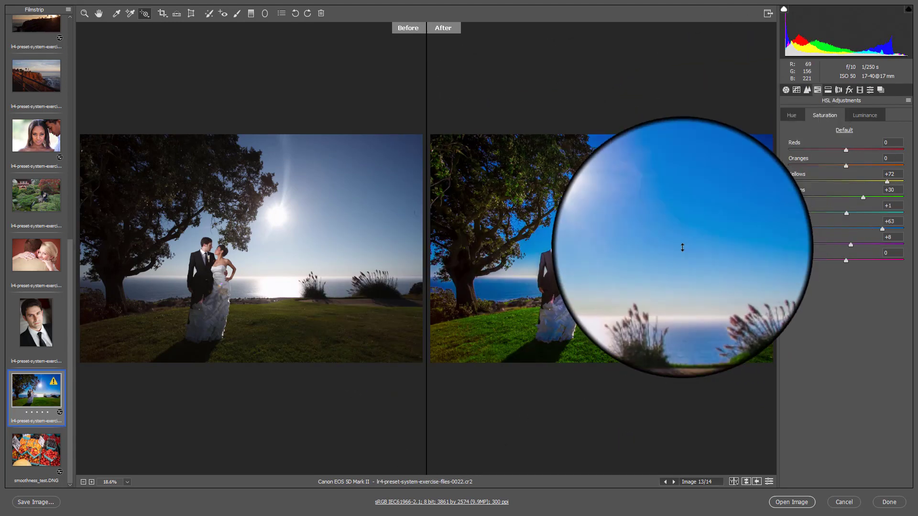
Step: Brighten the greens and darken the blues with on-image Luminance, then return to Basic
right_click(682, 247)
left_click(715, 232)
left_click_drag(649, 334, 649, 287)
right_click(564, 309)
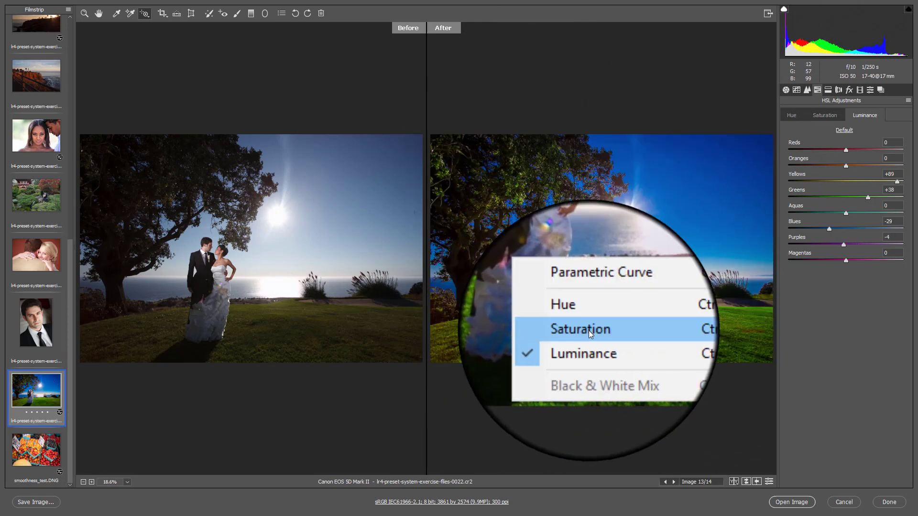
left_click(591, 330)
left_click(84, 13)
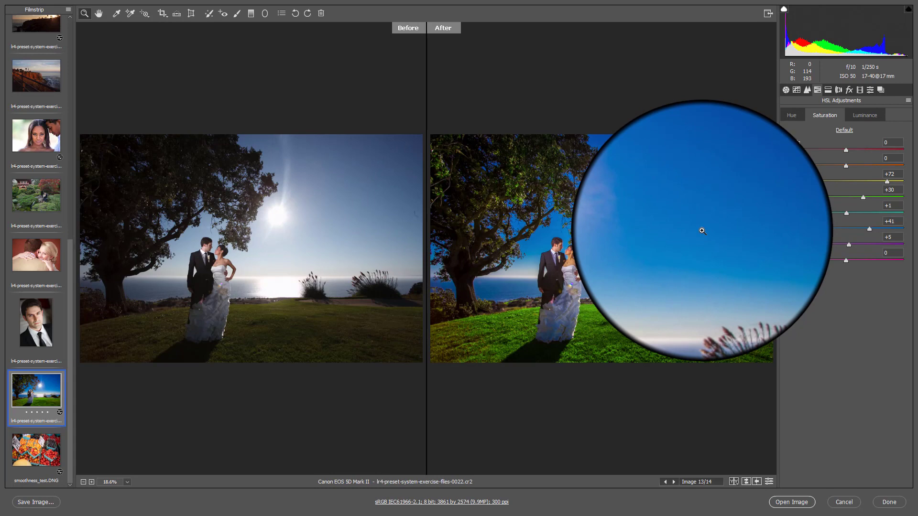
left_click(787, 91)
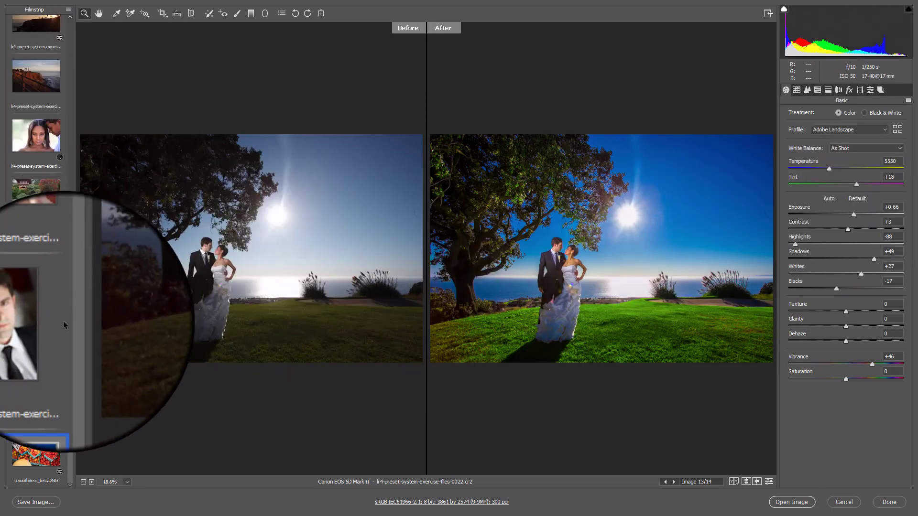
Step: Sync the beach wedding photo's settings to the garden couple photo and show it alone
scroll(71, 268, "up", 2)
scroll(72, 239, "down", 2)
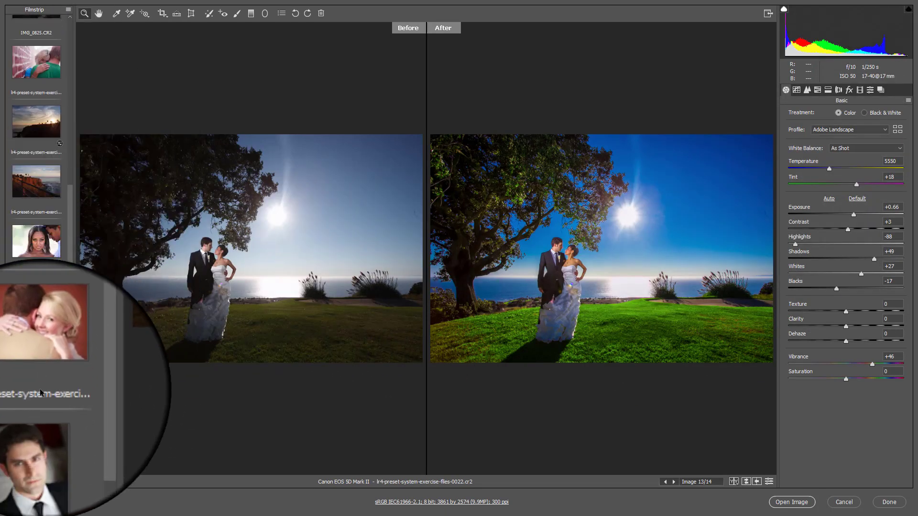
left_click(36, 270)
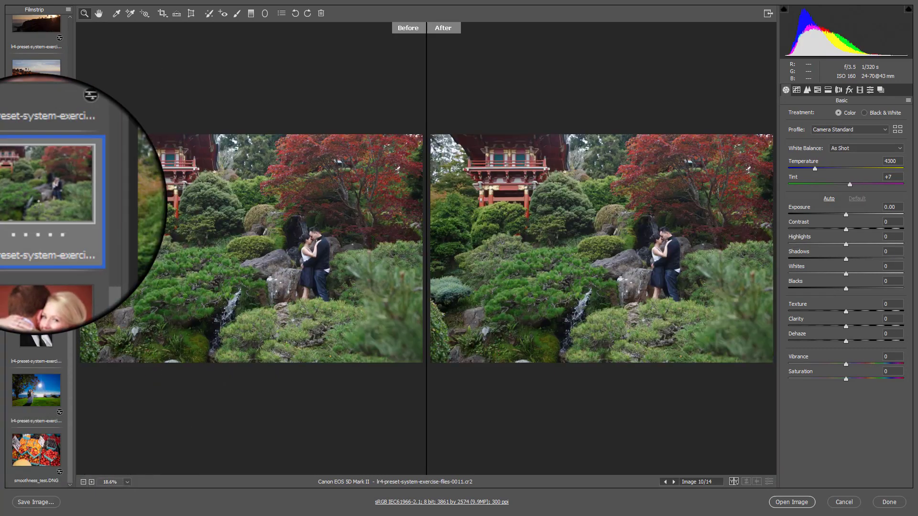
left_click(36, 390)
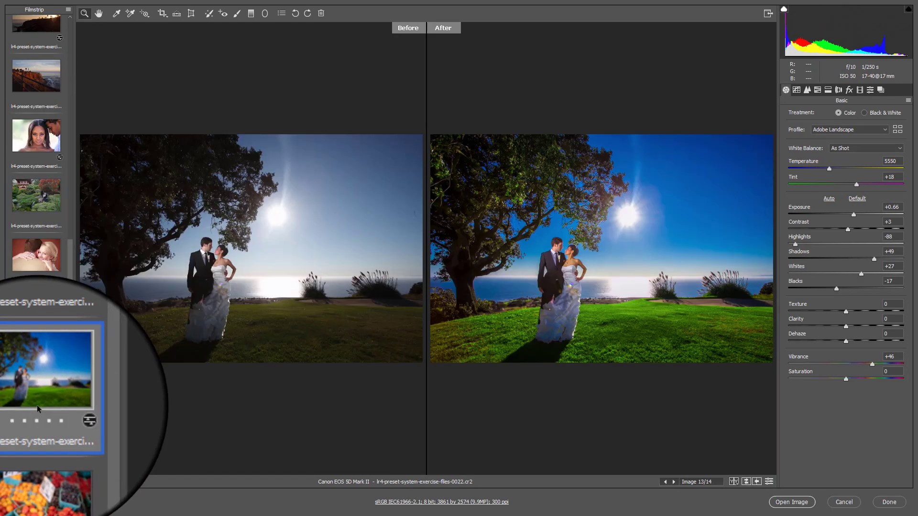
left_click(39, 200, "ctrl")
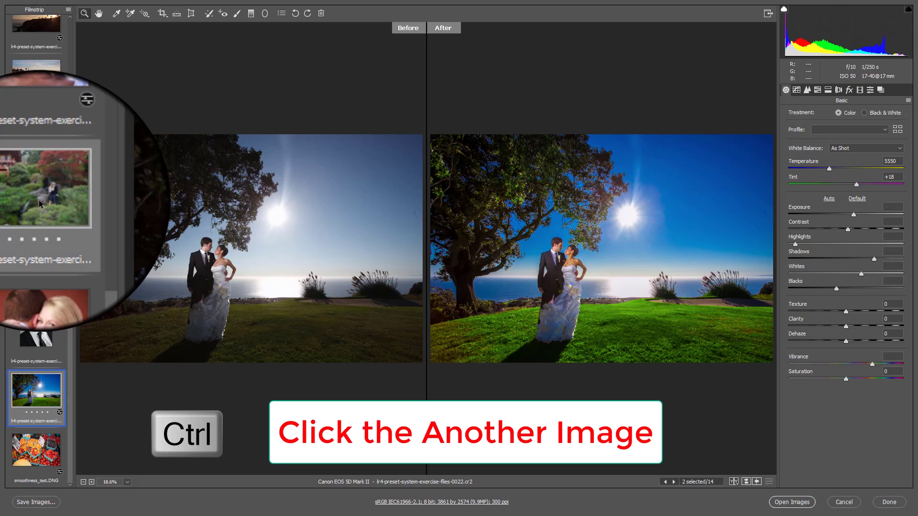
key("alt+s")
key("alt+s")
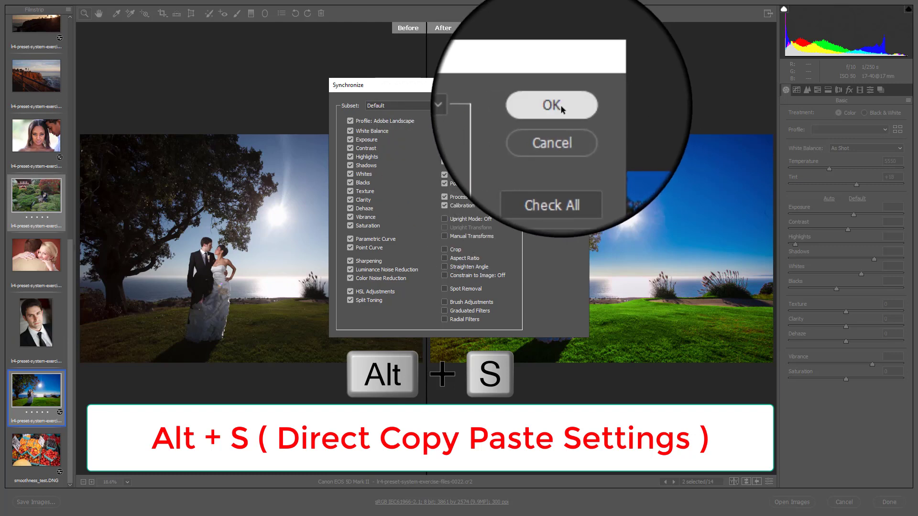
left_click(561, 105)
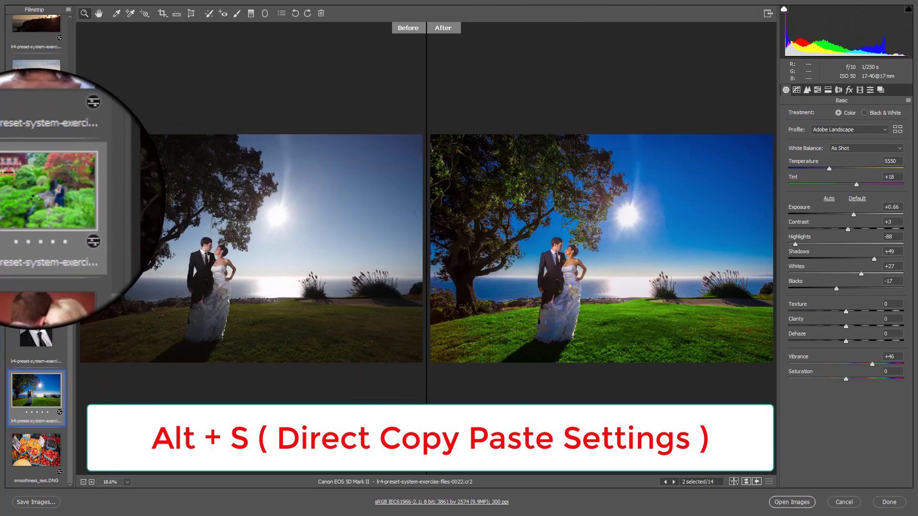
left_click(35, 210)
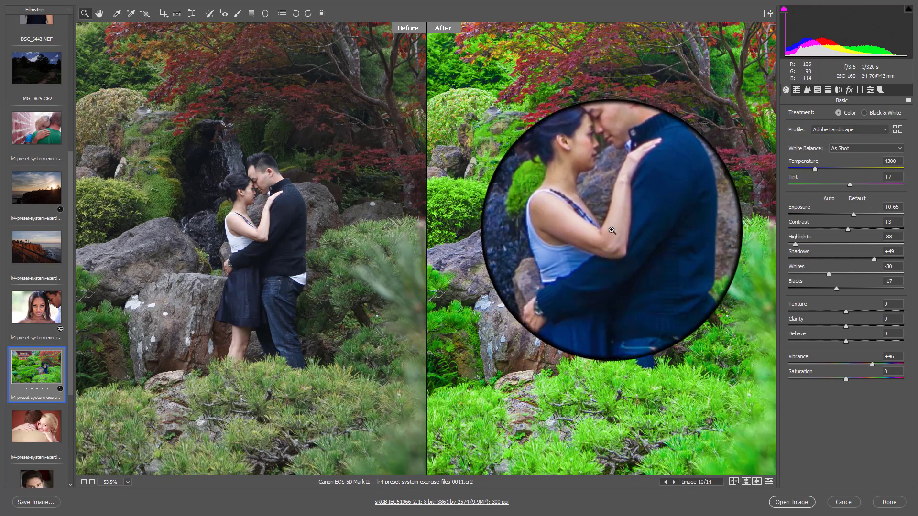
Step: Fit the whole lighthouse image in the preview with Ctrl+0
key("ctrl+0")
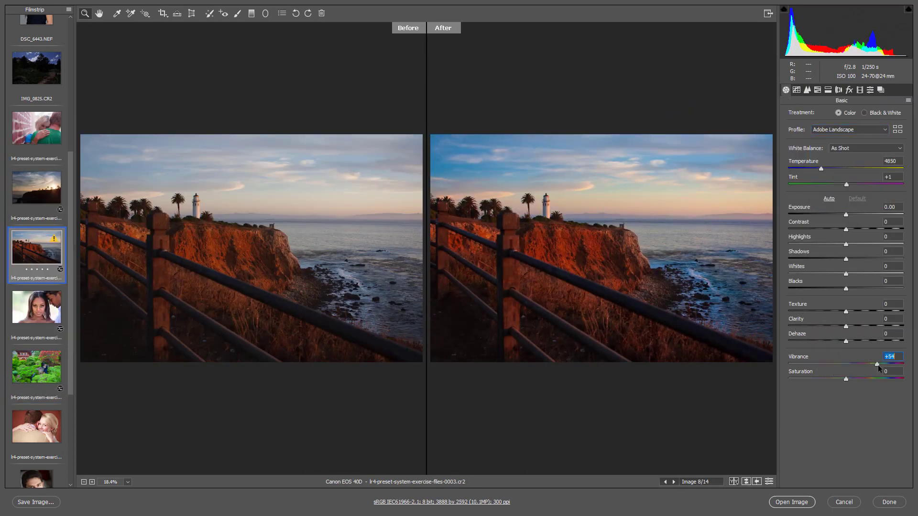
Step: Apply the Modern 01 profile to the lighthouse photo in a single large preview
left_click(897, 130)
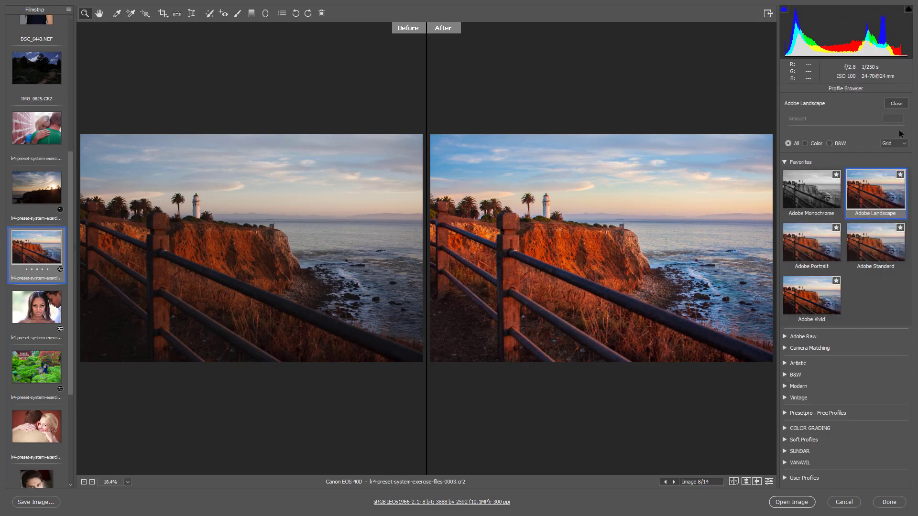
left_click(792, 338)
left_click(787, 336)
left_click(785, 386)
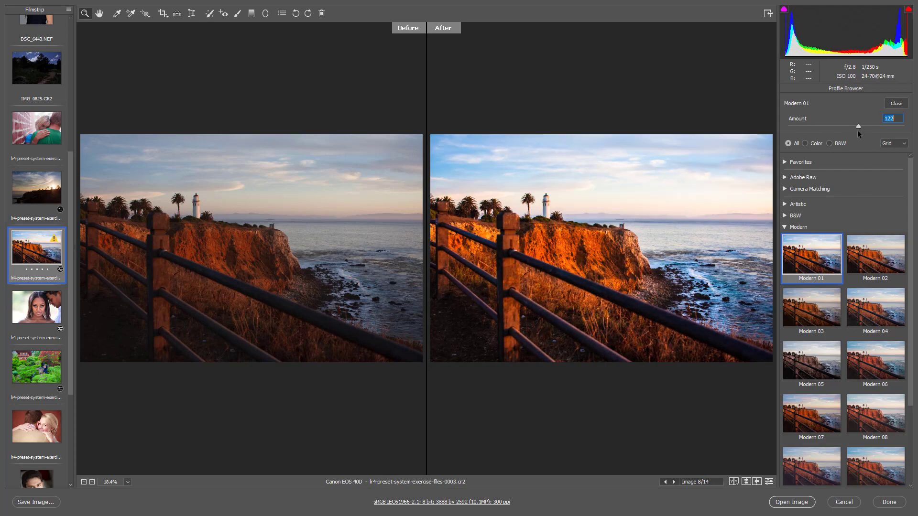
key("Return")
key("q")
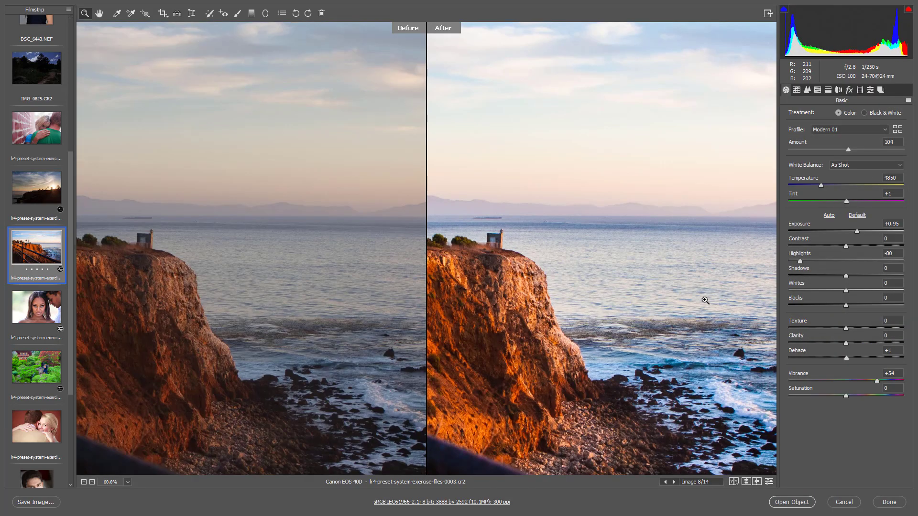
Step: Set Highlights to -100, Whites to -75 and Shadows to +58
left_click_drag(800, 260, 788, 261)
mouse_move(846, 290)
left_mouse_down()
mouse_move(803, 290)
mouse_move(880, 276)
left_mouse_up()
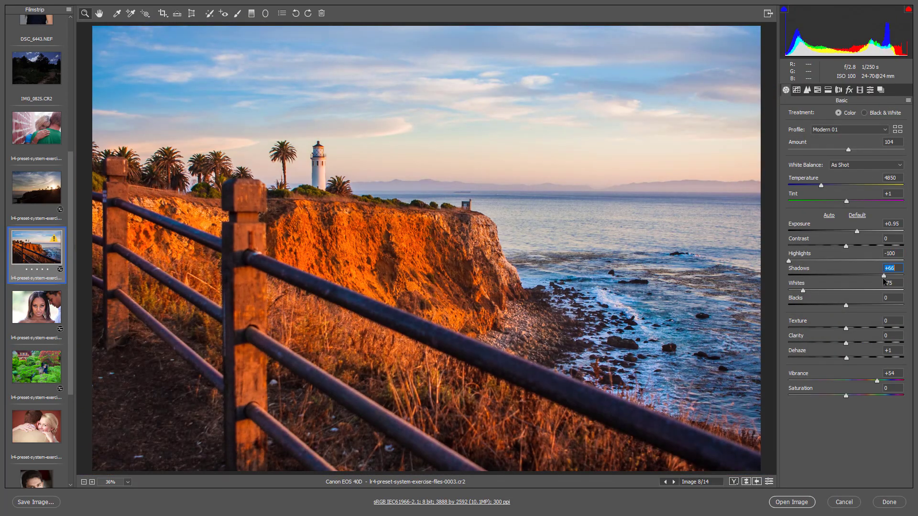
mouse_move(846, 246)
left_mouse_down()
mouse_move(871, 246)
mouse_move(863, 246)
left_mouse_up()
Step: Sync the lighthouse photo's settings onto the sunset photo
key("q")
left_click(37, 188)
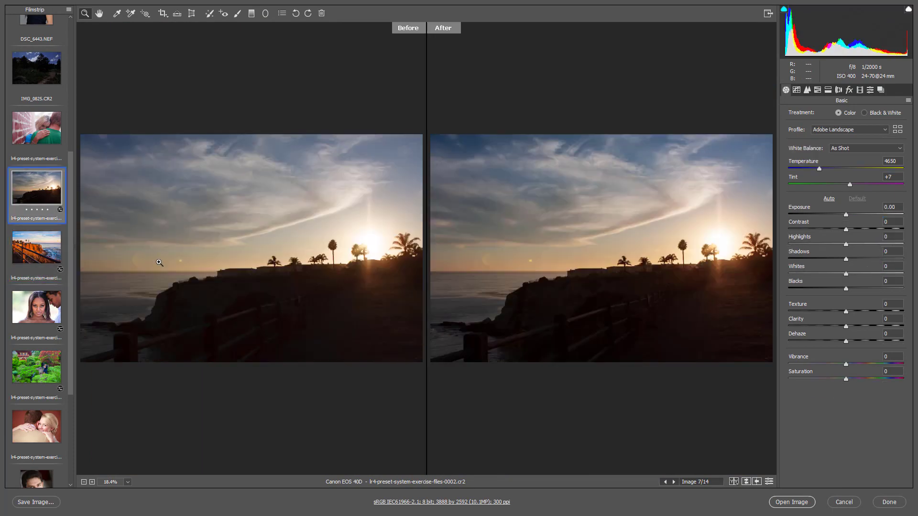
left_click(48, 248)
key("alt+s")
key("Return")
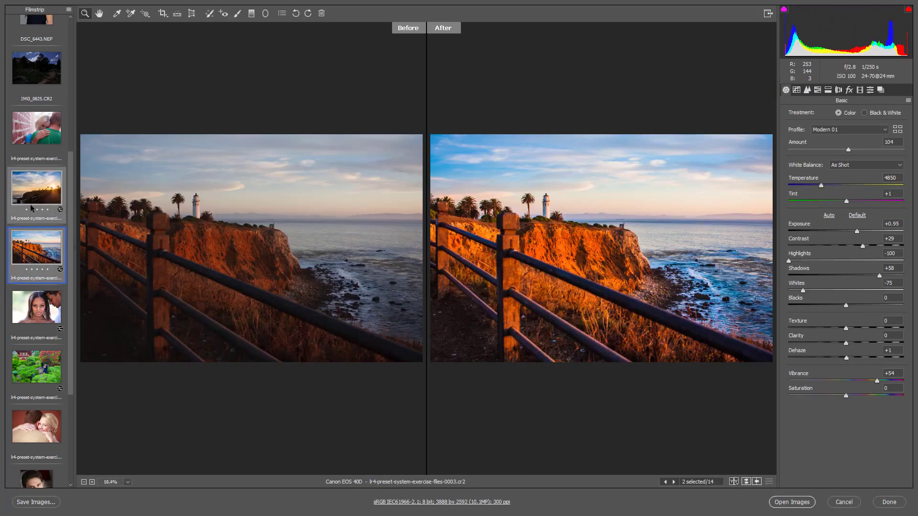
left_click(31, 201)
Step: Raise Dehaze on the sunset photo to about +73, comparing it with the lighthouse photo
left_click_drag(846, 358, 878, 357)
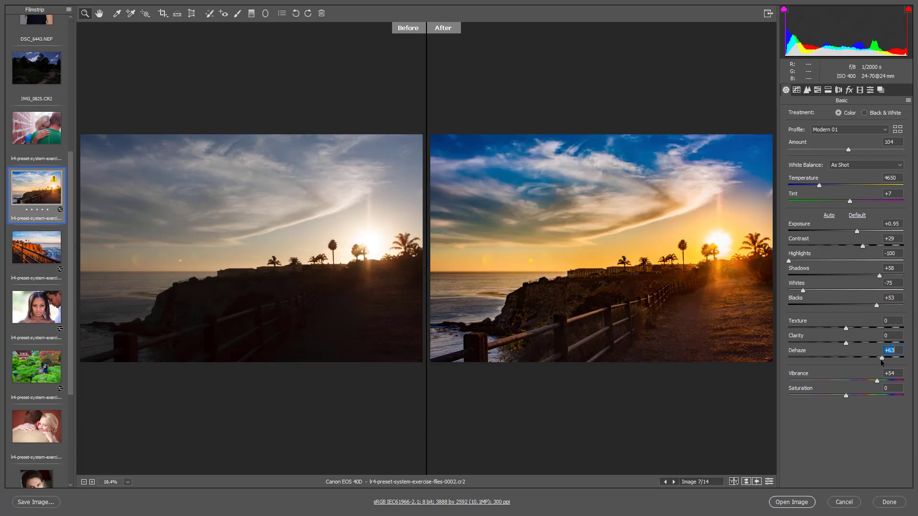
key("Up")
key("Up")
key("Up")
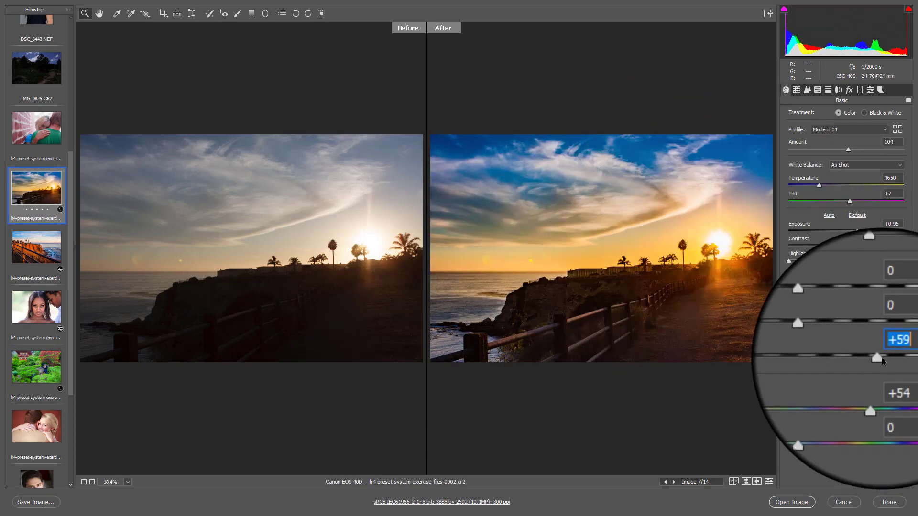
left_click_drag(882, 358, 889, 364)
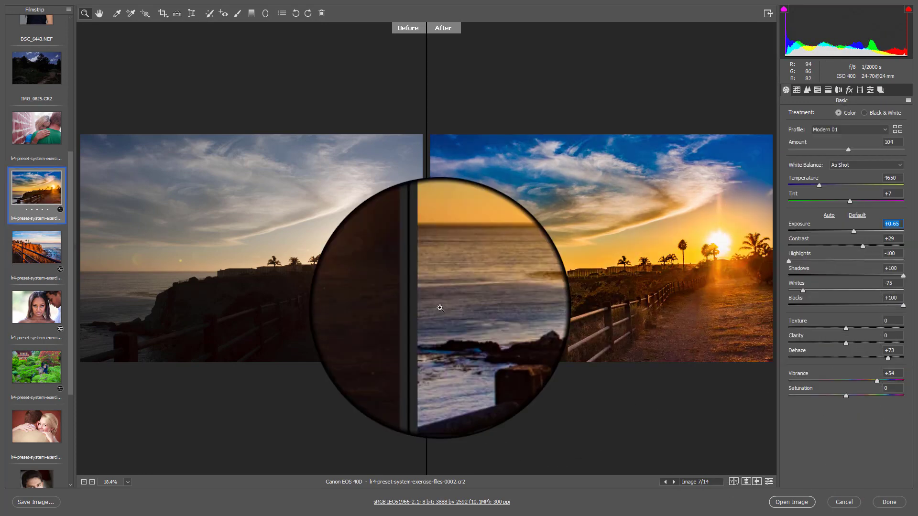
left_click(37, 315)
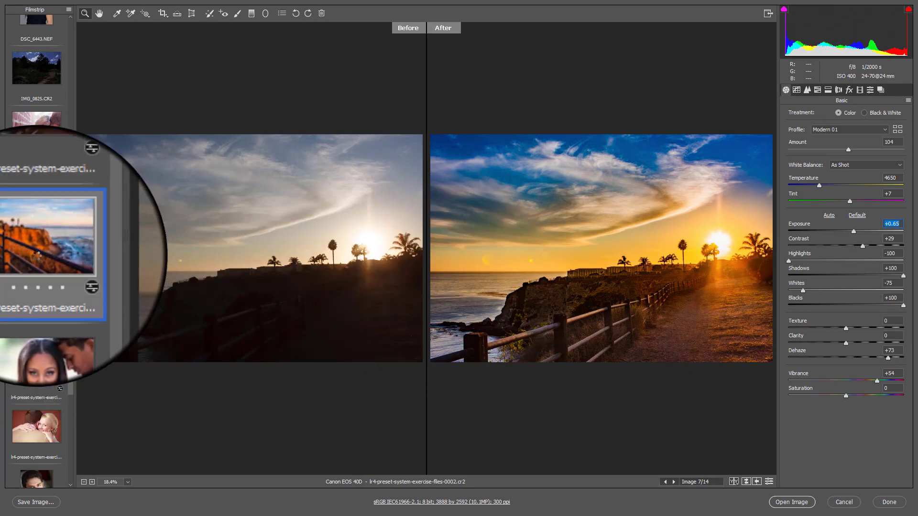
left_click(52, 246)
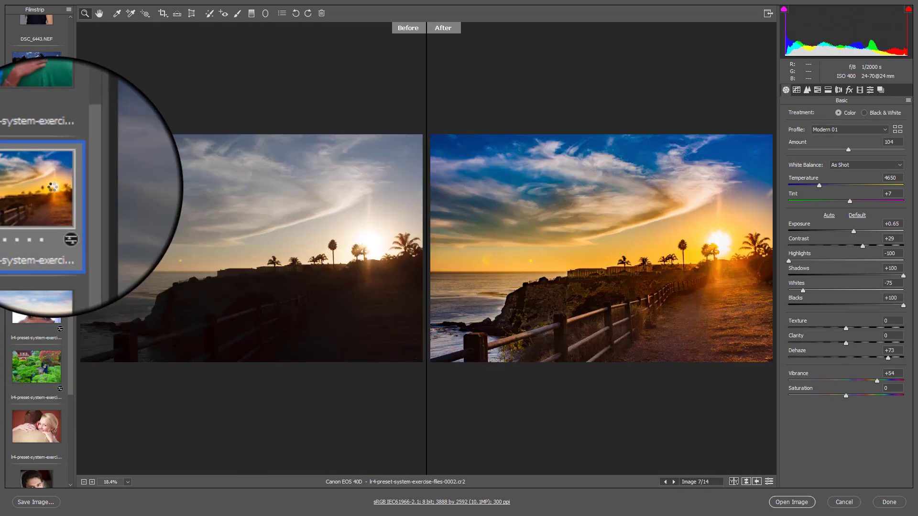
left_click(898, 129)
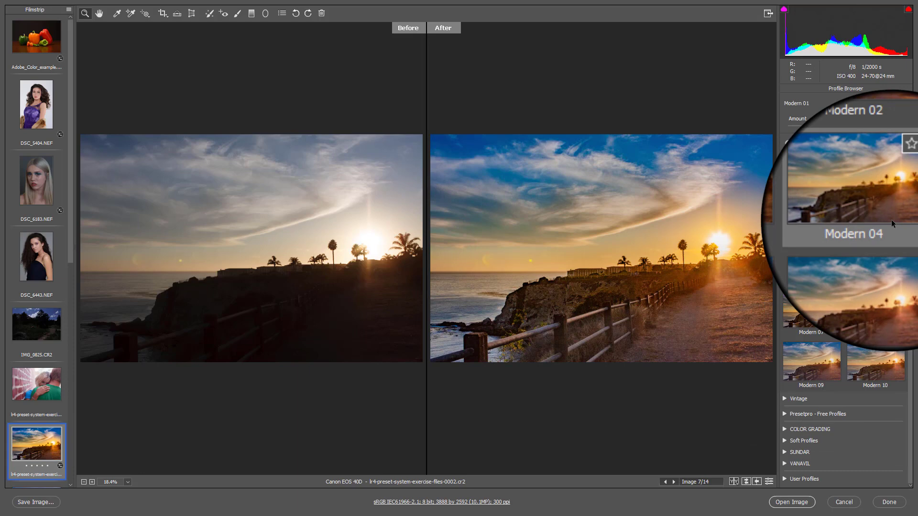
Step: Give the sunset photo the Modern 04 profile at Amount 200, then close the profile browser
left_click(890, 214)
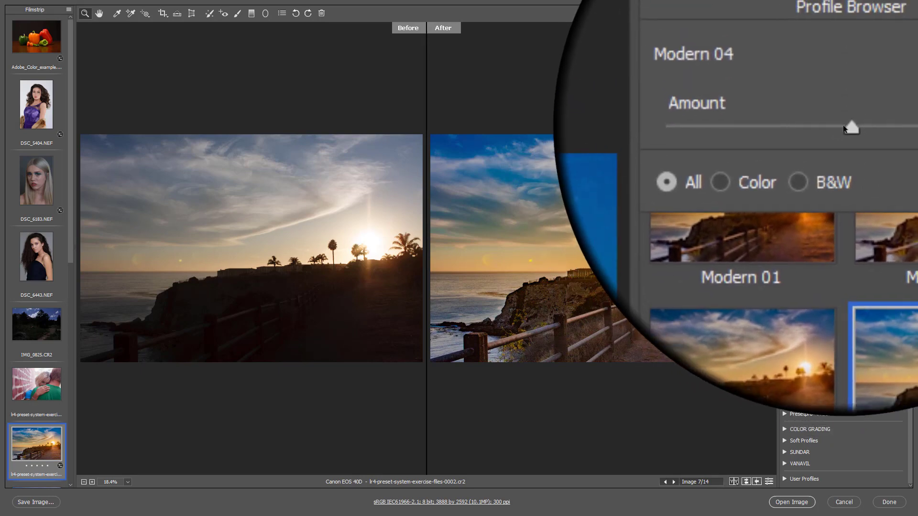
left_click_drag(845, 128, 895, 131)
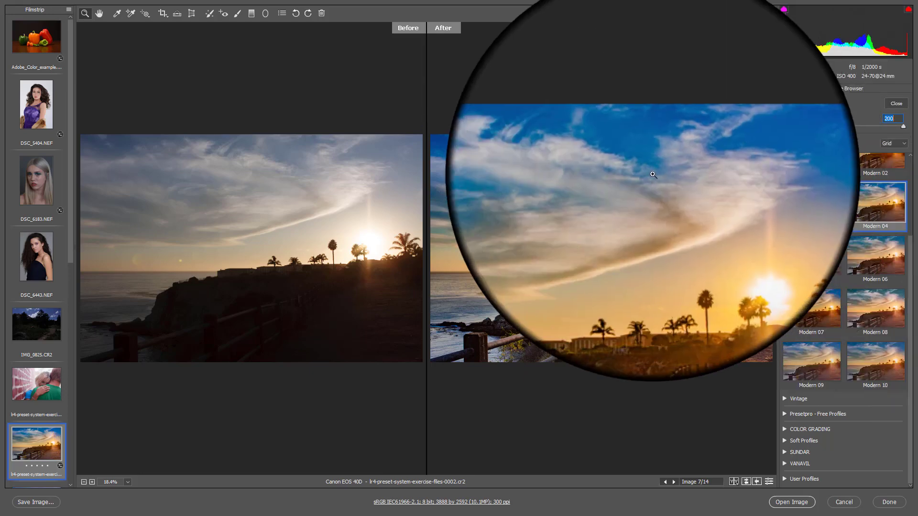
key("q")
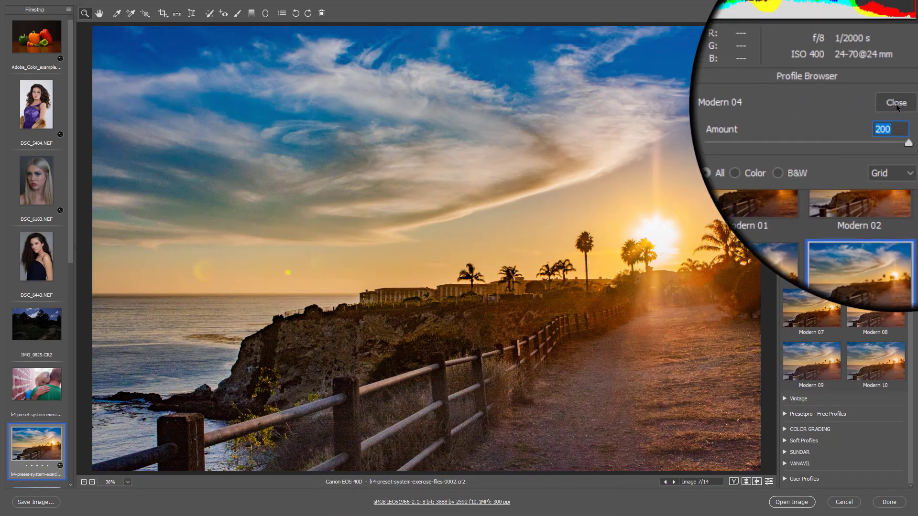
left_click(896, 104)
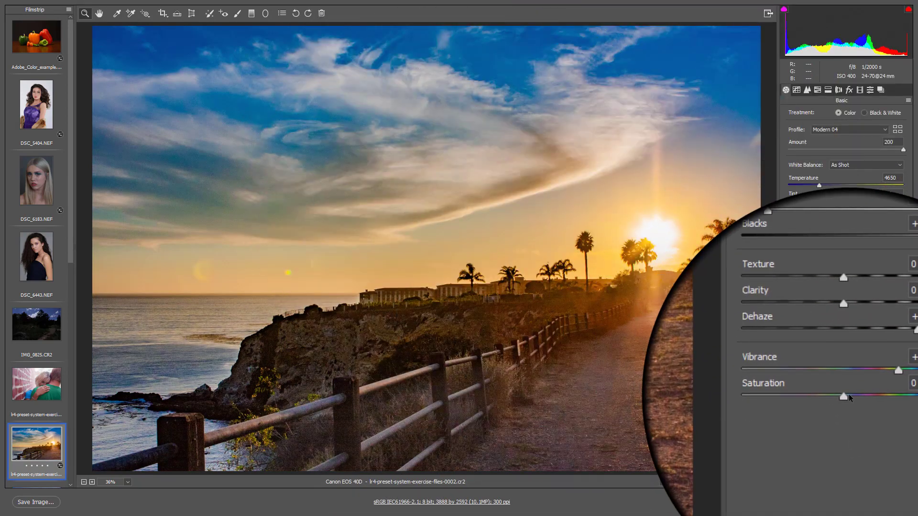
Step: Set the sunset to Vibrance +74, Exposure +0.35 and Contrast +54, comparing before and after
left_click_drag(877, 380, 895, 388)
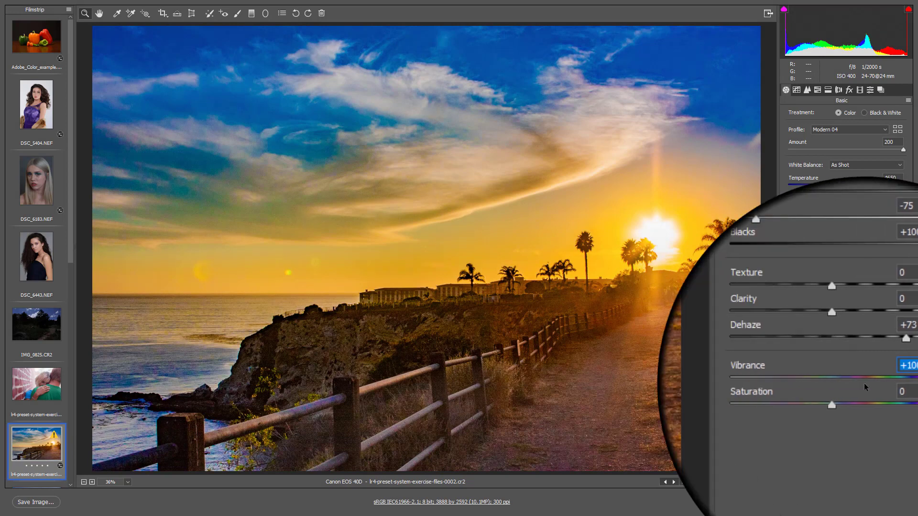
key("Up")
key("Up")
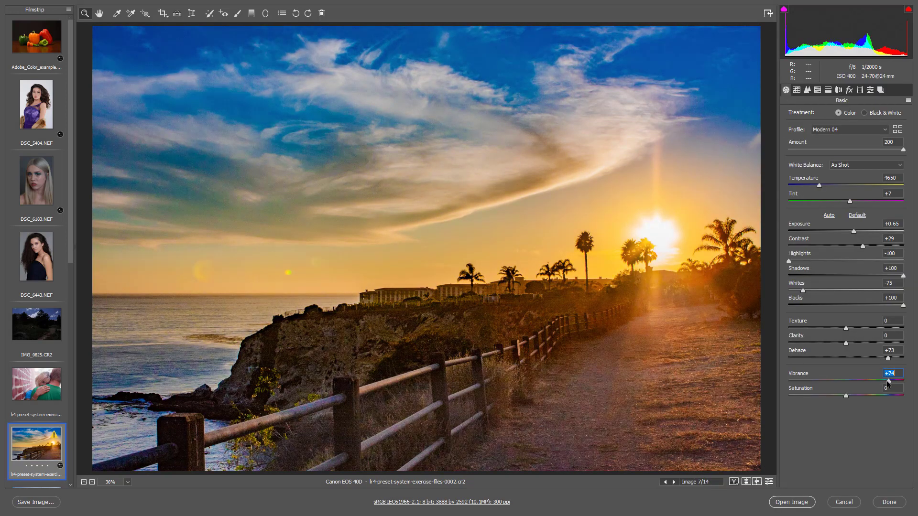
left_click_drag(853, 230, 877, 249)
key("q")
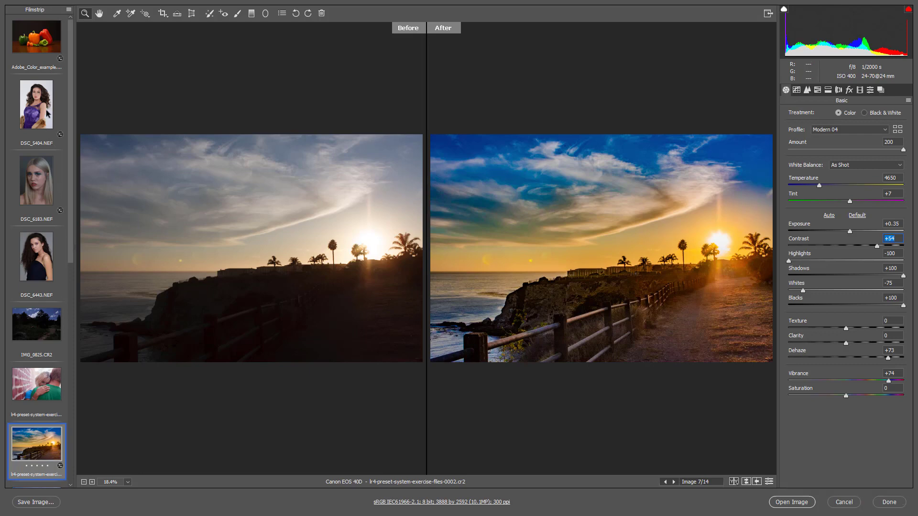
left_click_drag(70, 174, 69, 182)
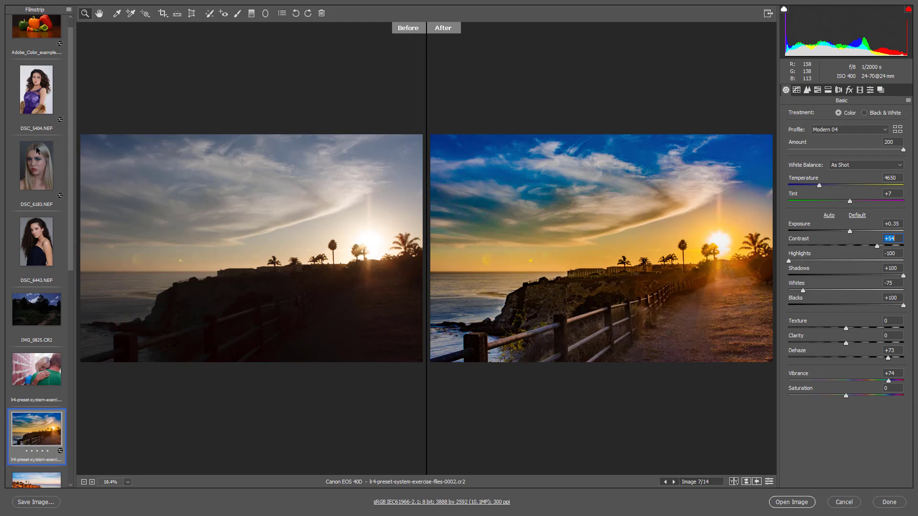
Step: Select all fourteen filmstrip images and apply their edits with Done
left_click(36, 95)
key("ctrl+a")
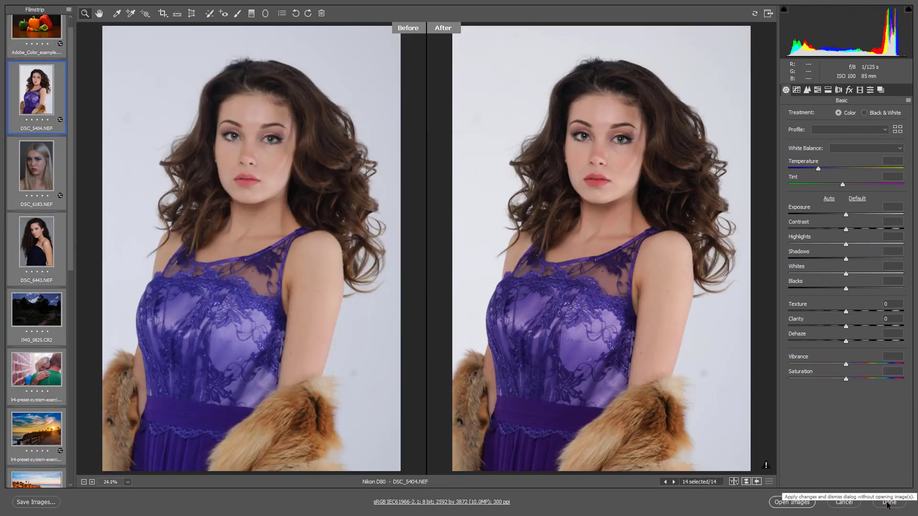
left_click(888, 503)
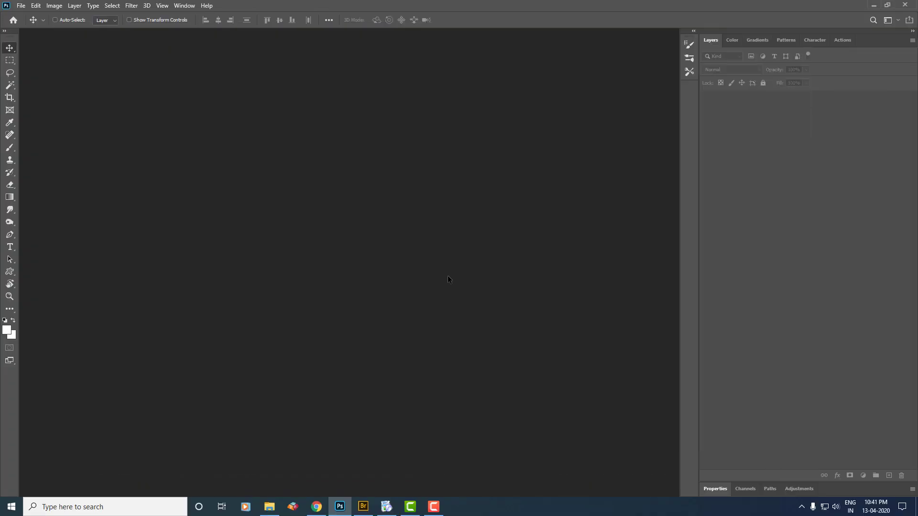